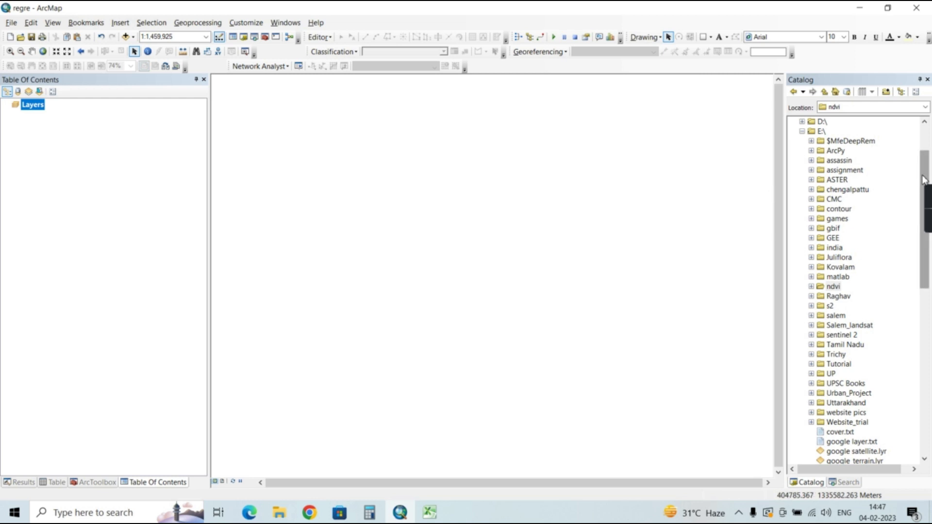
Add the B4 and B3 band rasters of the 20110401 Landsat scene from the E:\Trichy\2011(2) folder to the map
{"action": "scroll", "coordinate": [924, 180], "scroll_direction": "up", "scroll_amount": 2}
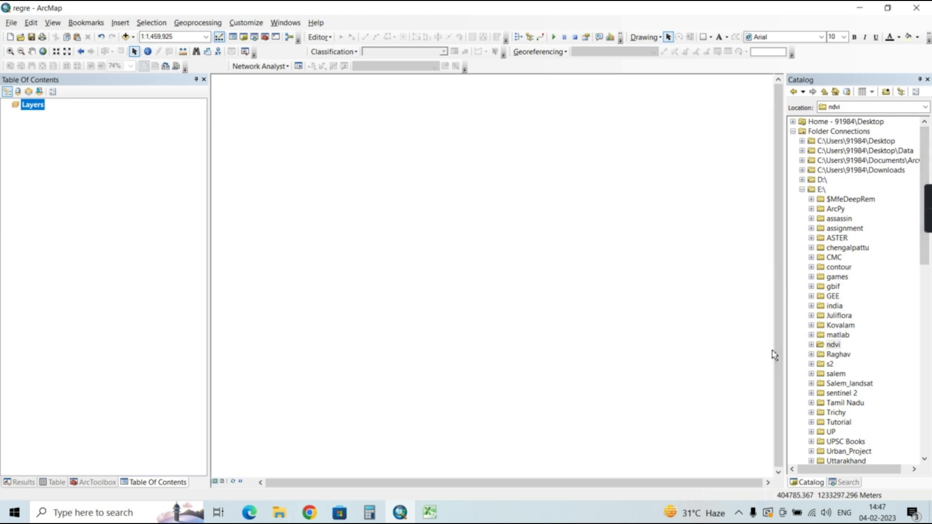
{"action": "left_click", "coordinate": [810, 412]}
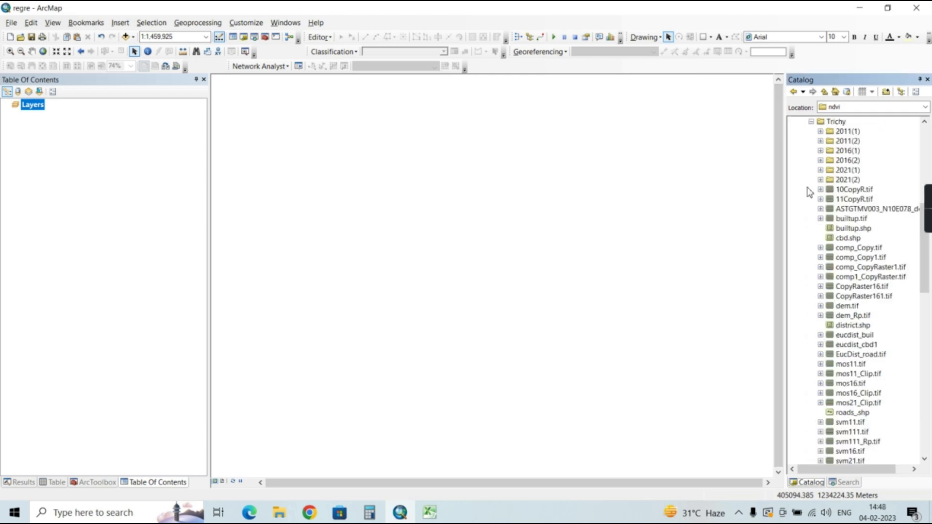
{"action": "left_click", "coordinate": [820, 141]}
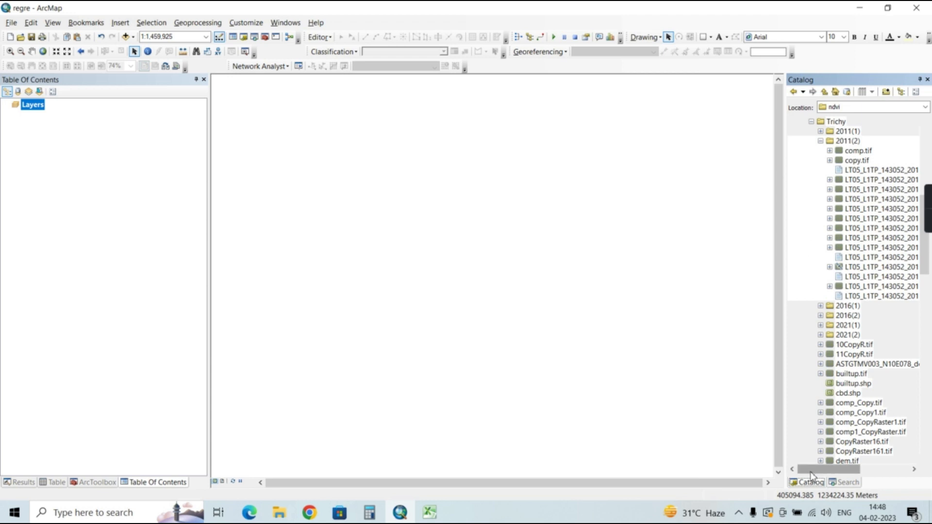
{"action": "mouse_move", "coordinate": [810, 474]}
{"action": "left_mouse_down"}
{"action": "mouse_move", "coordinate": [820, 475]}
{"action": "mouse_move", "coordinate": [811, 475]}
{"action": "left_mouse_up"}
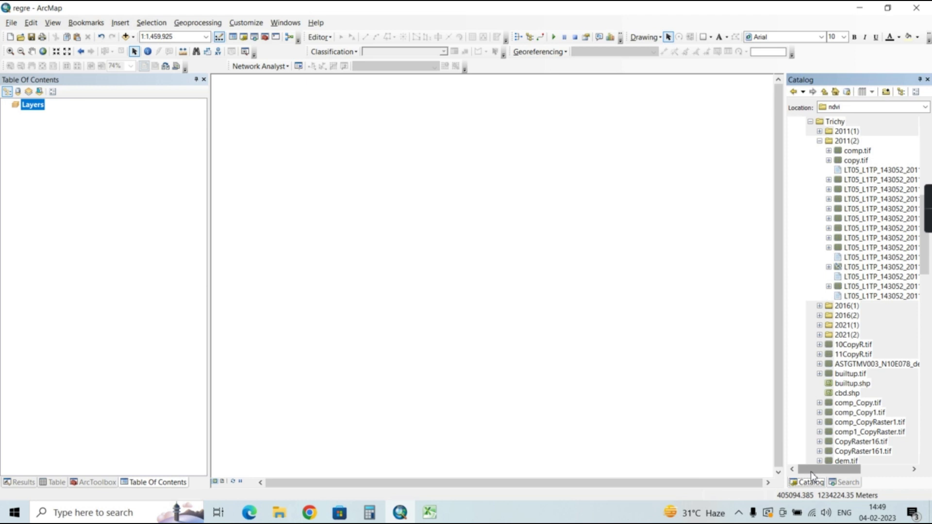
{"action": "left_click_drag", "start_coordinate": [811, 471], "coordinate": [858, 474]}
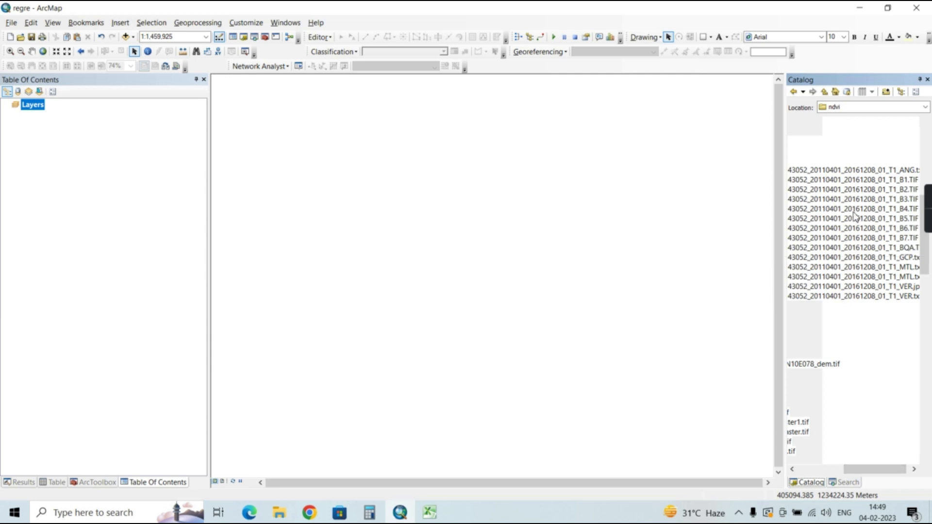
{"action": "left_click_drag", "start_coordinate": [853, 214], "coordinate": [663, 214]}
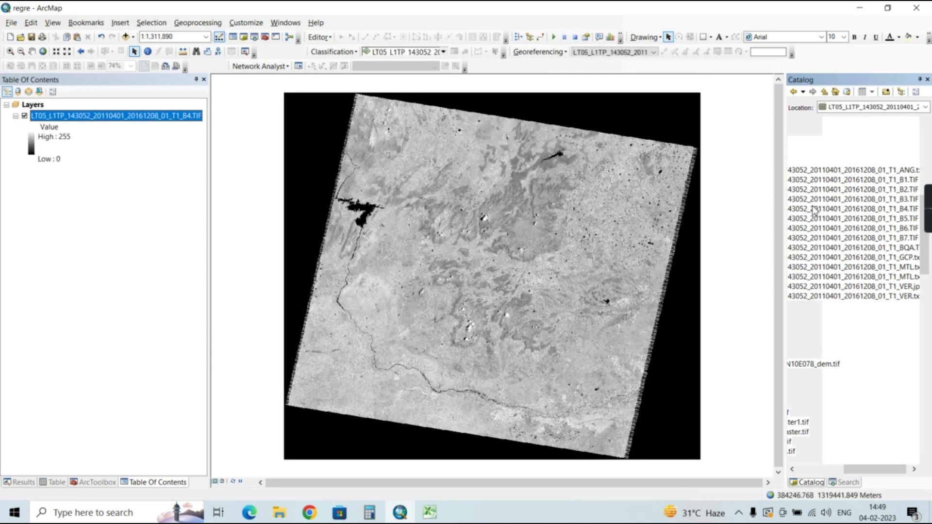
{"action": "left_click_drag", "start_coordinate": [827, 199], "coordinate": [697, 206]}
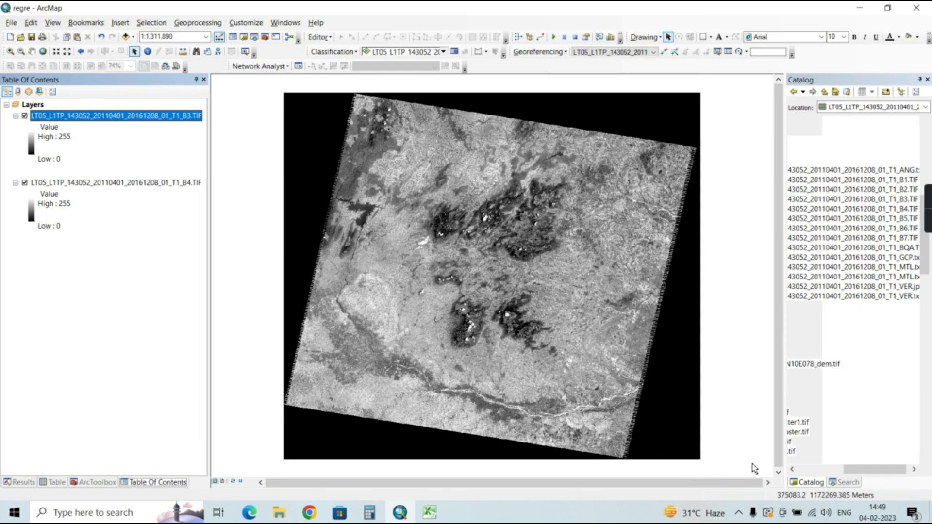
Search the tools for "raster calculator" and open the Spatial Analyst Raster Calculator
{"action": "left_click", "coordinate": [843, 482]}
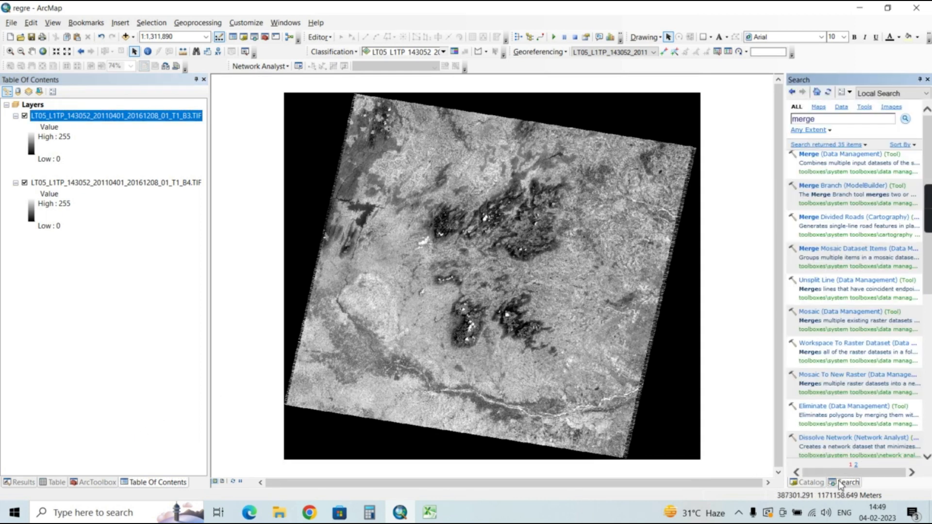
{"action": "key", "text": "BackSpace"}
{"action": "key", "text": "BackSpace"}
{"action": "key", "text": "BackSpace"}
{"action": "key", "text": "BackSpace"}
{"action": "key", "text": "BackSpace"}
{"action": "type", "text": "raster calculator"}
{"action": "key", "text": "Return"}
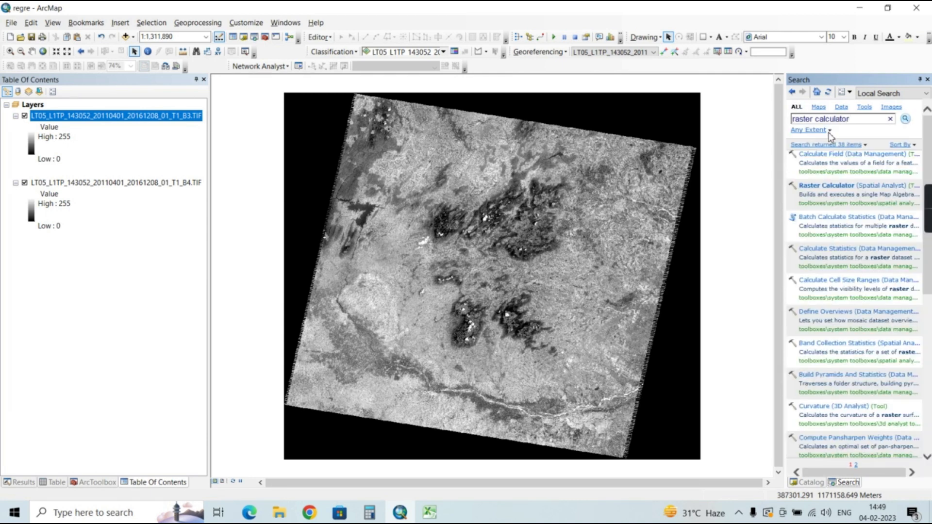
{"action": "left_click", "coordinate": [827, 186]}
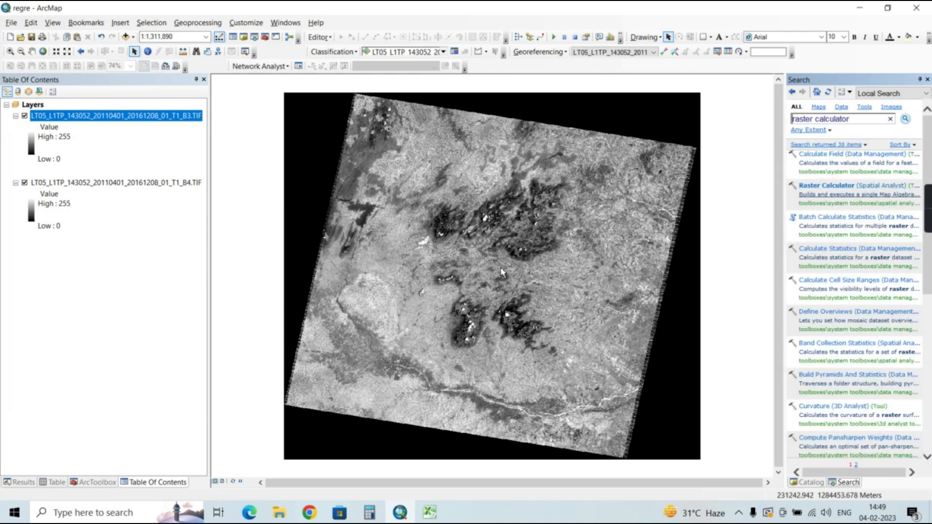
{"action": "left_click", "coordinate": [826, 188]}
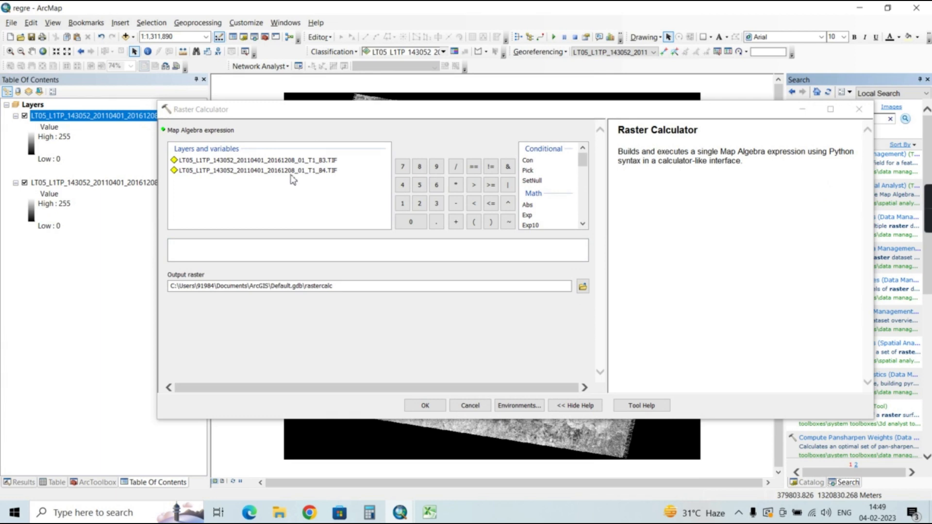
Enter the NDVI numerator in the map algebra expression as Float of the B4 raster minus the B3 raster
{"action": "left_click", "coordinate": [256, 253]}
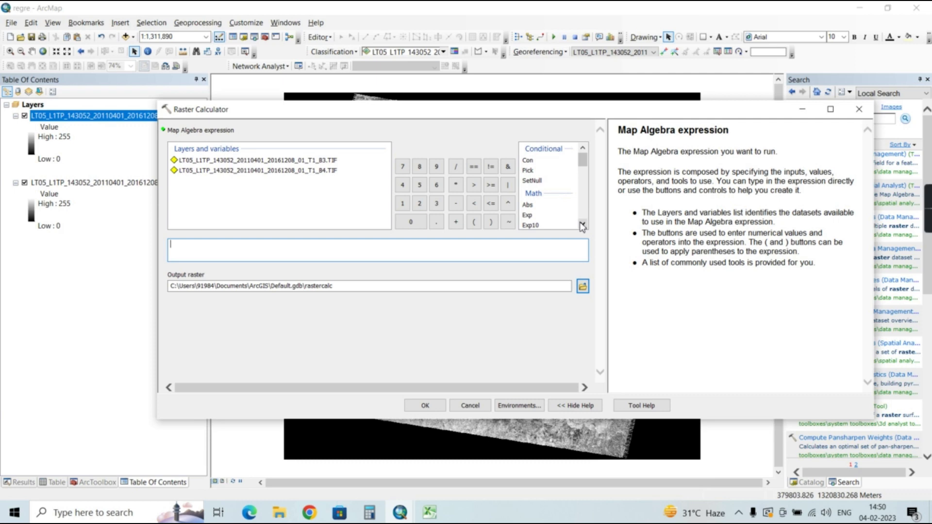
{"action": "left_click", "coordinate": [582, 224]}
{"action": "left_click", "coordinate": [583, 224]}
{"action": "left_click", "coordinate": [582, 224]}
{"action": "left_click", "coordinate": [582, 224]}
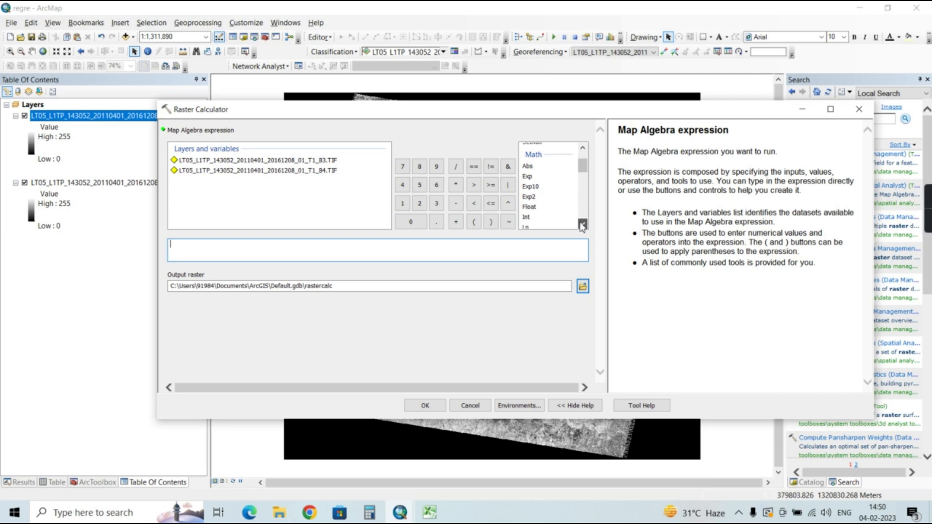
{"action": "double_click", "coordinate": [531, 207]}
{"action": "double_click", "coordinate": [242, 171]}
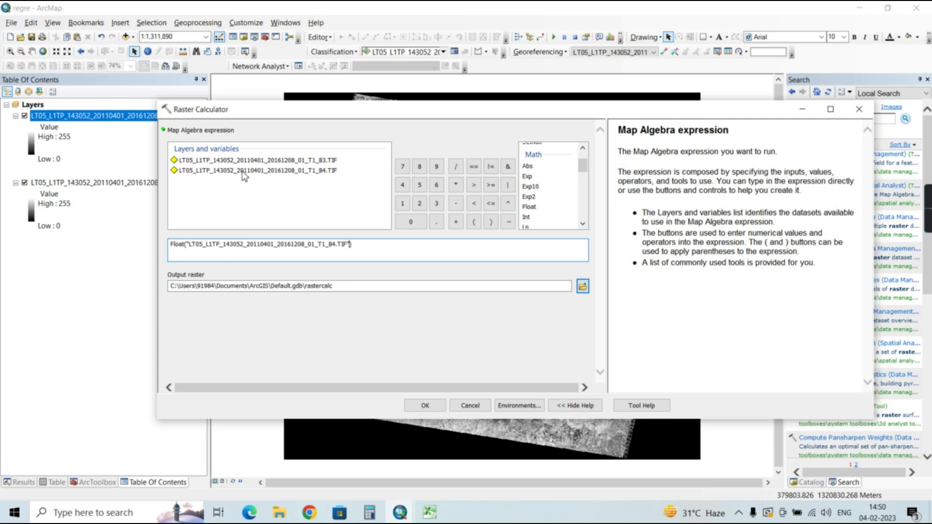
{"action": "left_click", "coordinate": [456, 204]}
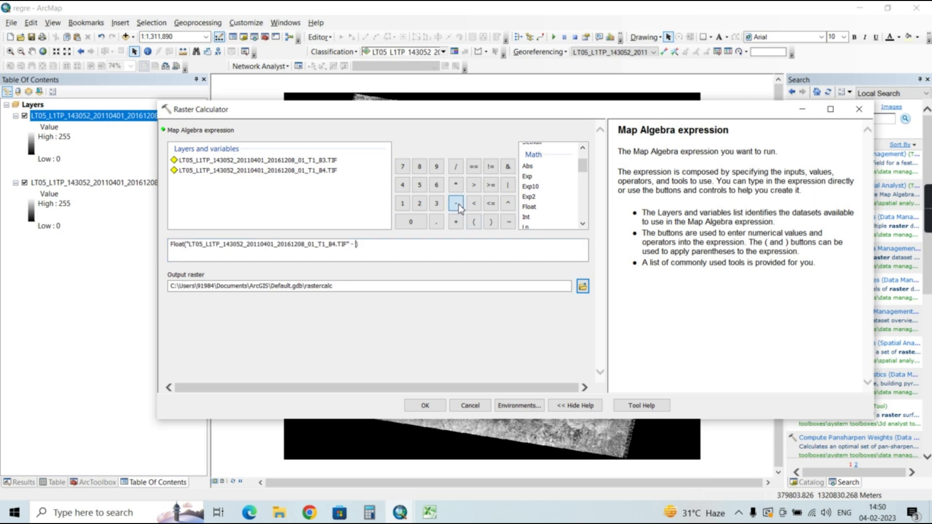
{"action": "double_click", "coordinate": [258, 163]}
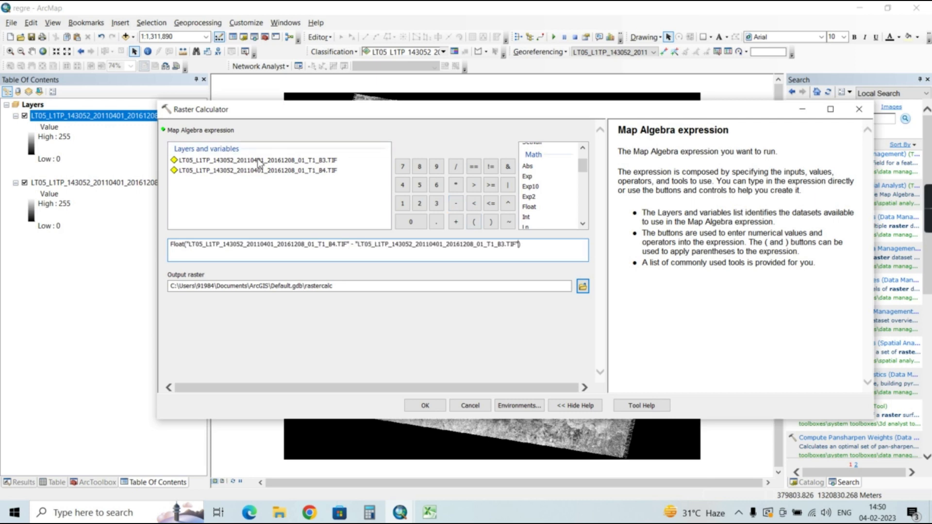
Divide the expression by Float of the B4 raster plus the B3 raster to complete the NDVI formula
{"action": "left_click", "coordinate": [529, 248]}
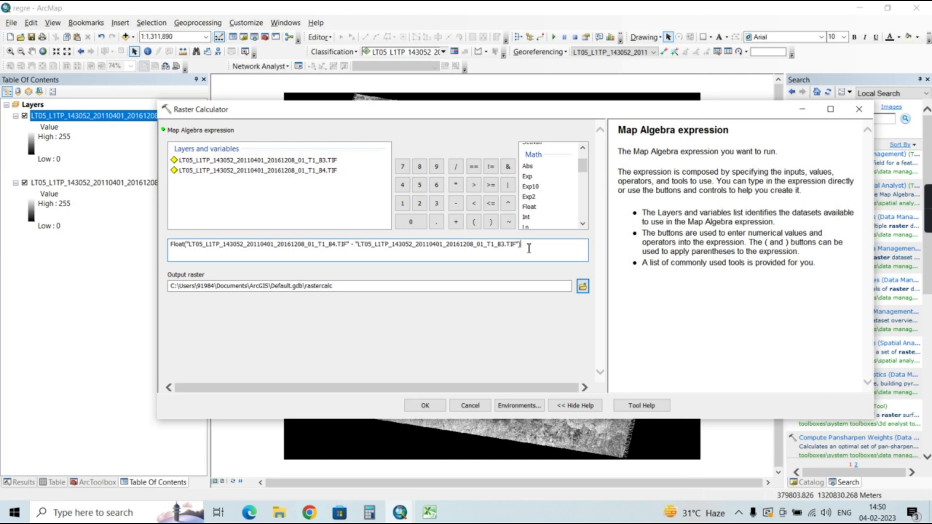
{"action": "left_click", "coordinate": [456, 168]}
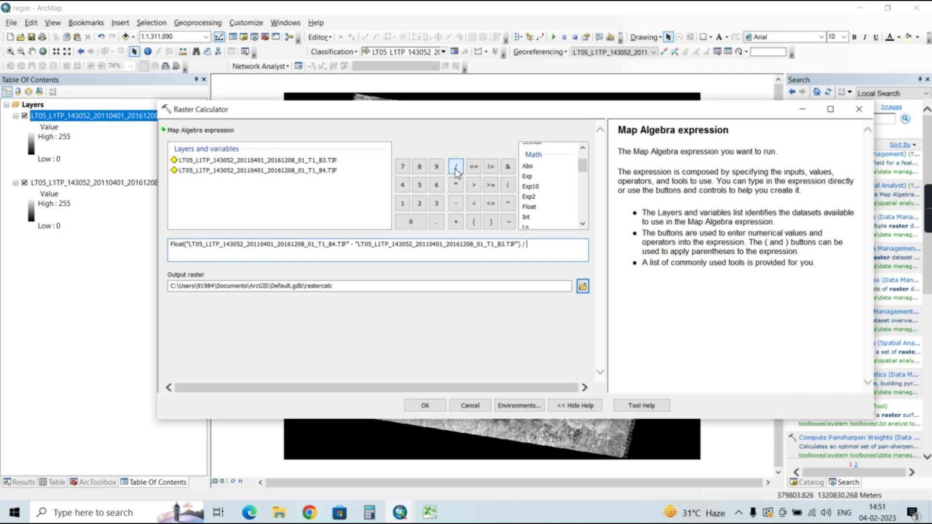
{"action": "left_click", "coordinate": [528, 207]}
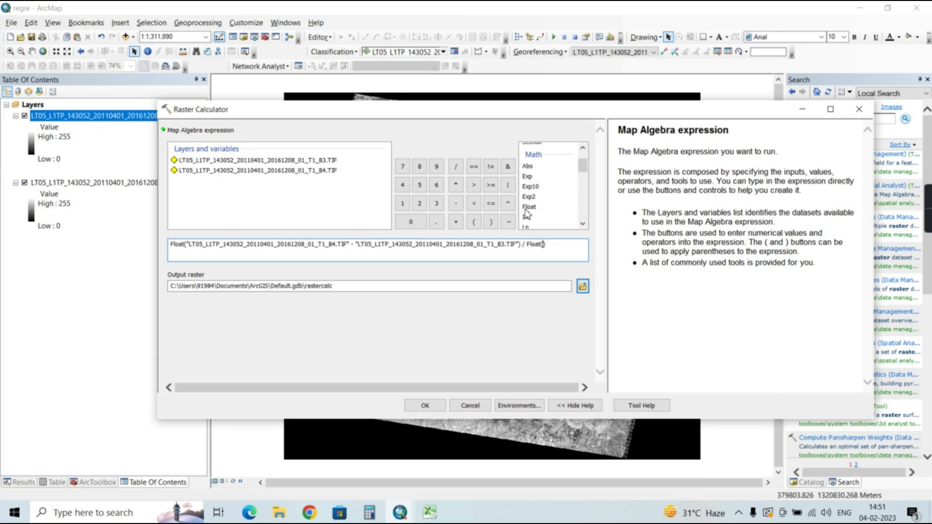
{"action": "double_click", "coordinate": [290, 170]}
{"action": "left_click", "coordinate": [456, 222]}
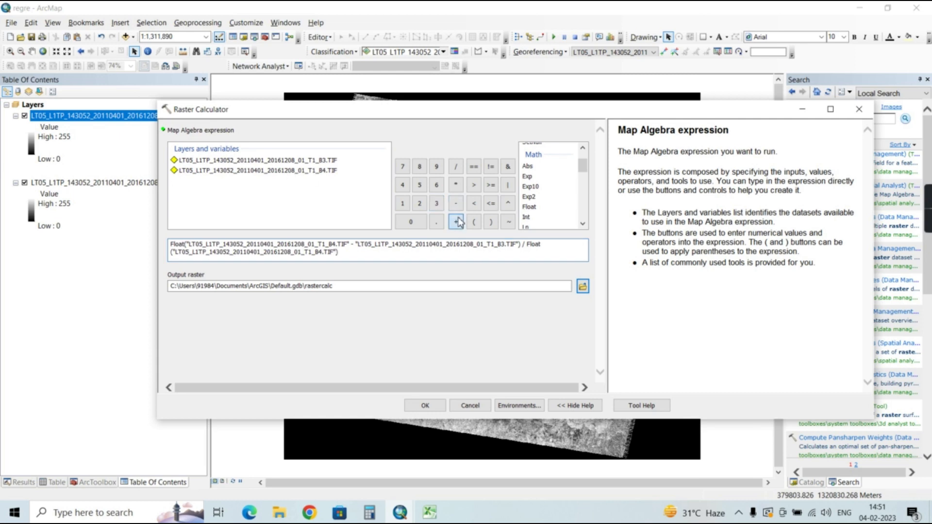
{"action": "double_click", "coordinate": [309, 161]}
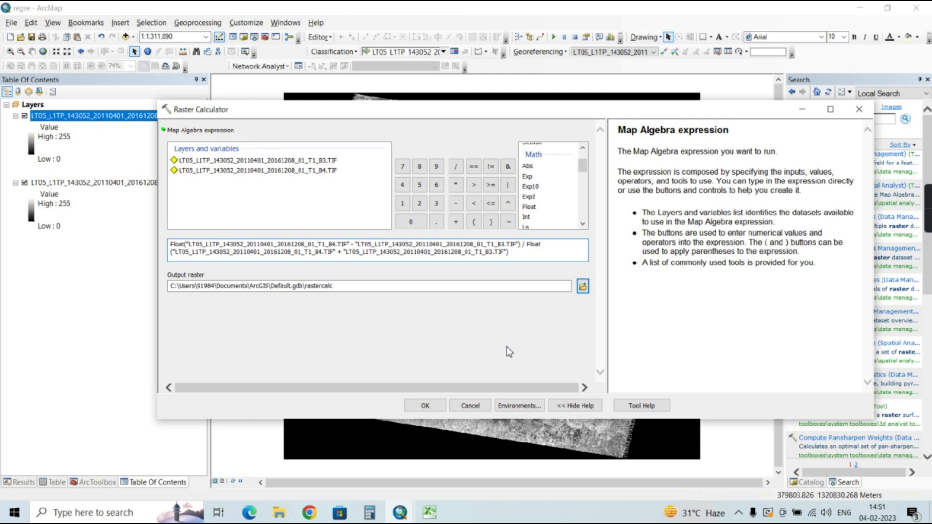
Set the output raster to ndvi_11.tif in the E:\ndvi folder and run the calculation
{"action": "left_click", "coordinate": [583, 286]}
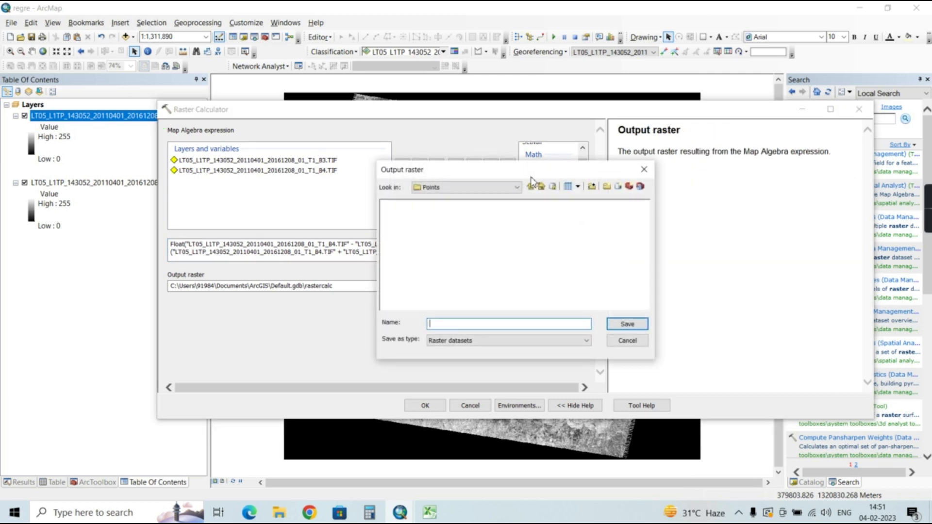
{"action": "left_click", "coordinate": [517, 187]}
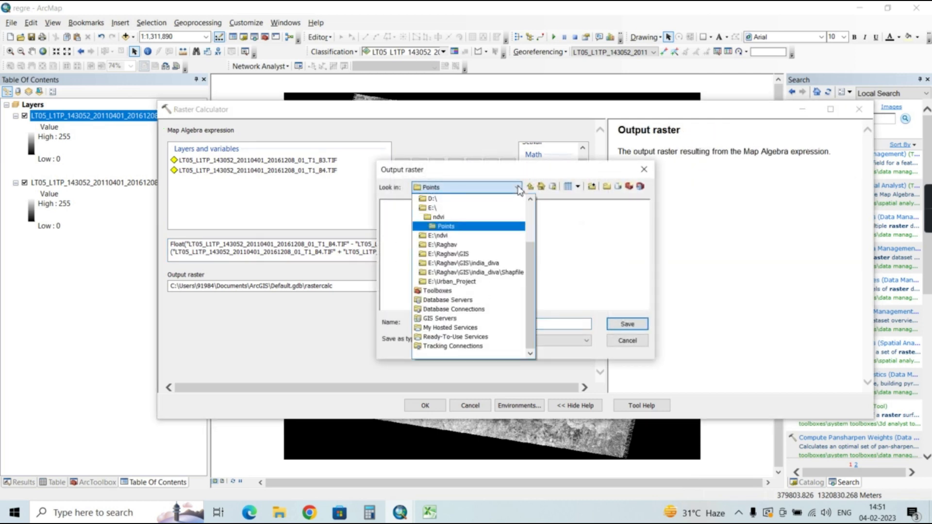
{"action": "left_click", "coordinate": [464, 217]}
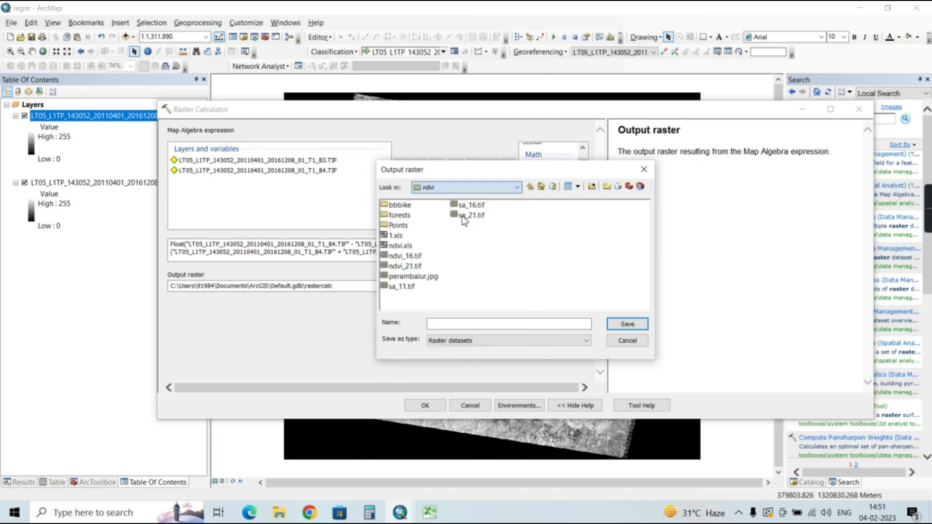
{"action": "left_click", "coordinate": [467, 324]}
{"action": "type", "text": "ndvi_11"}
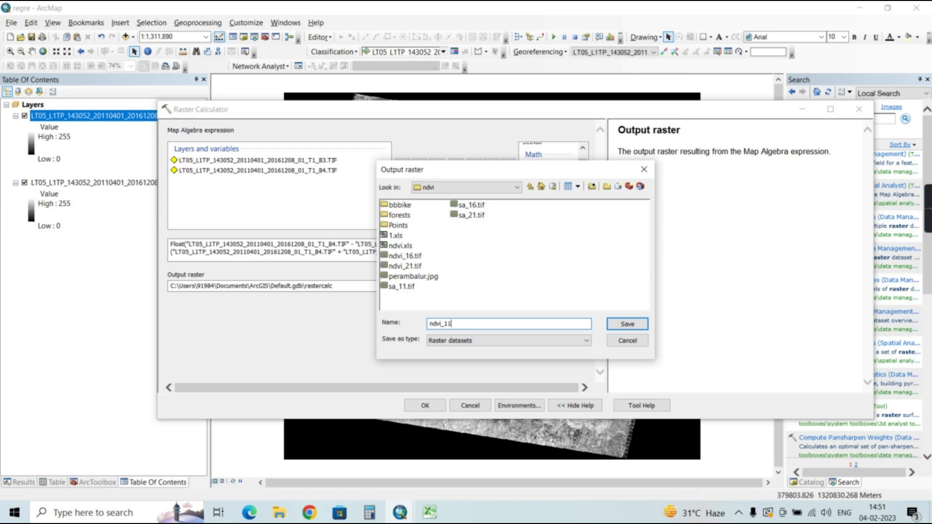
{"action": "type", "text": ".tif"}
{"action": "key", "text": "Return"}
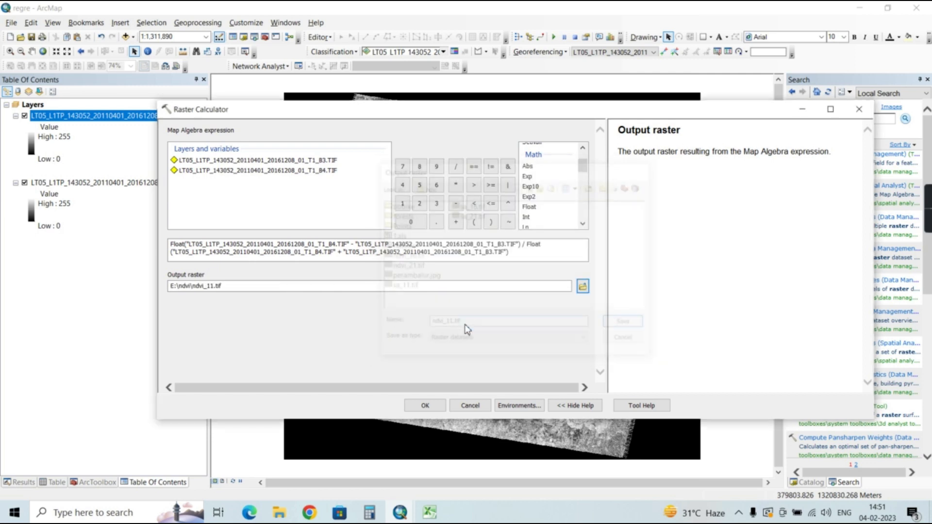
{"action": "left_click", "coordinate": [425, 405]}
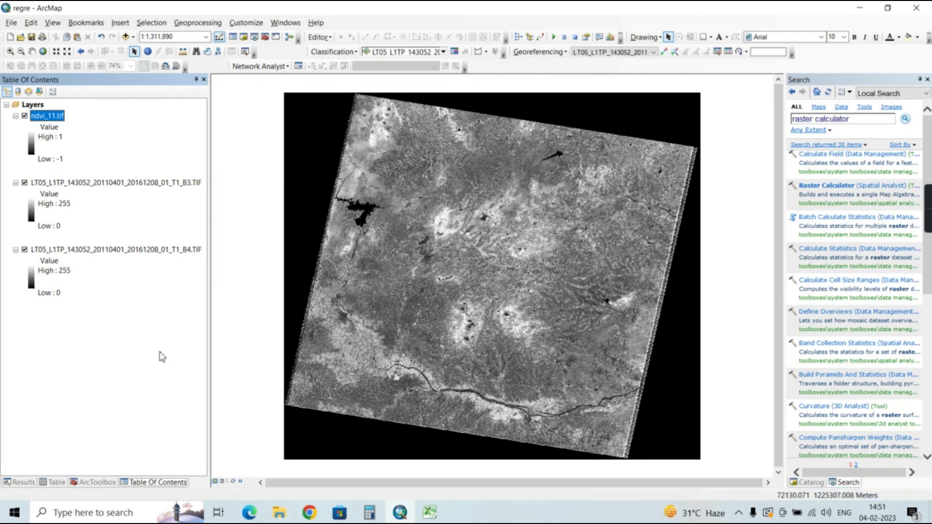
Hide the B3 and B4 band layers and apply the red-yellow-green colour ramp to ndvi_11.tif
{"action": "left_click", "coordinate": [24, 183]}
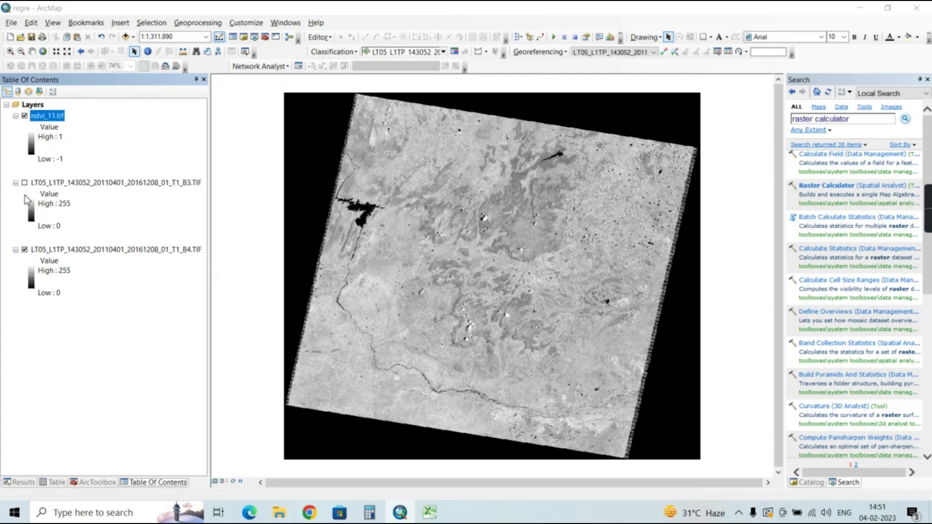
{"action": "left_click", "coordinate": [24, 250]}
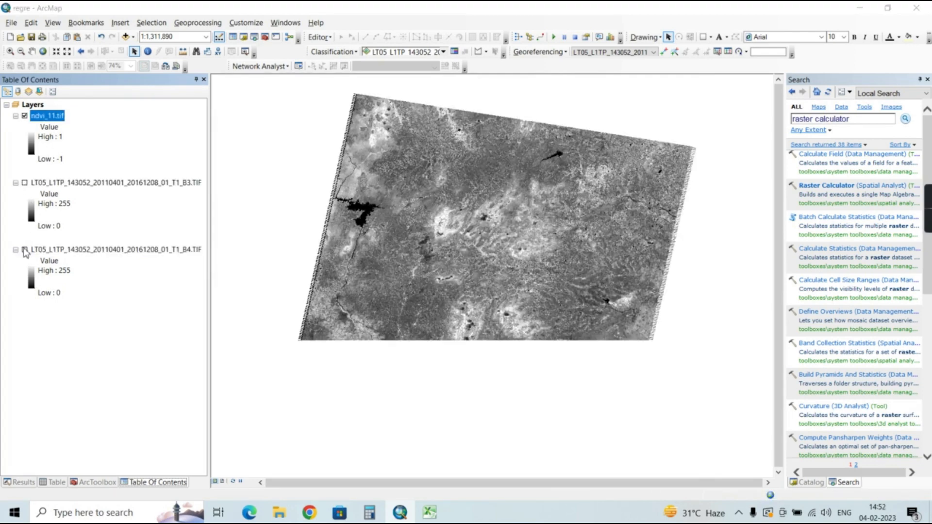
{"action": "left_click", "coordinate": [31, 149]}
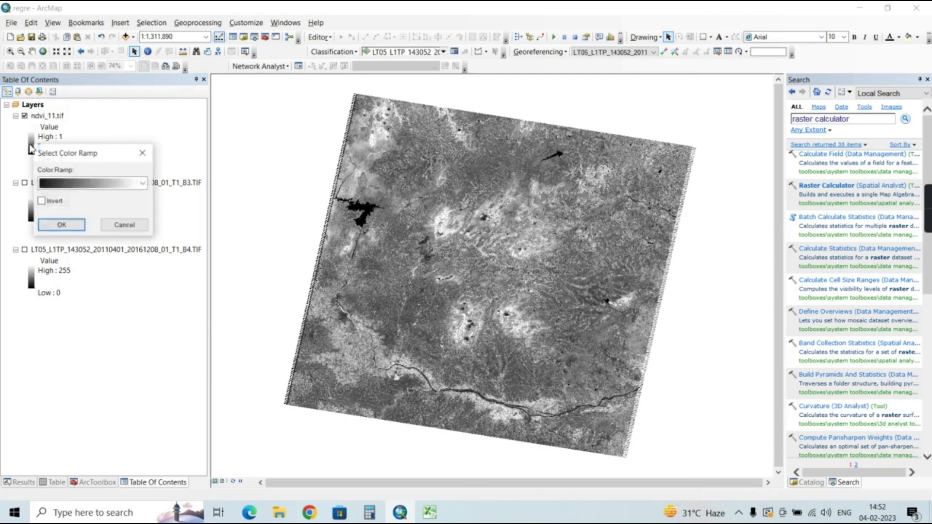
{"action": "left_click", "coordinate": [143, 184]}
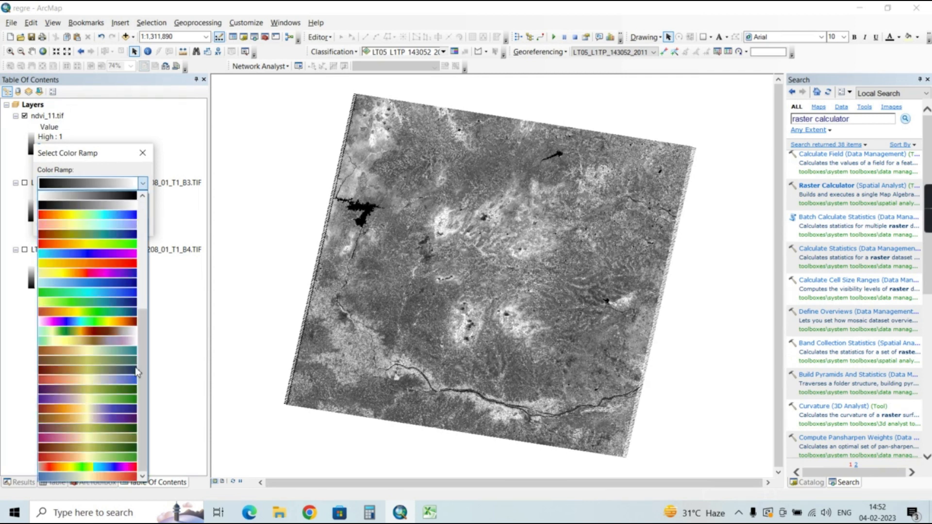
{"action": "left_click", "coordinate": [108, 457]}
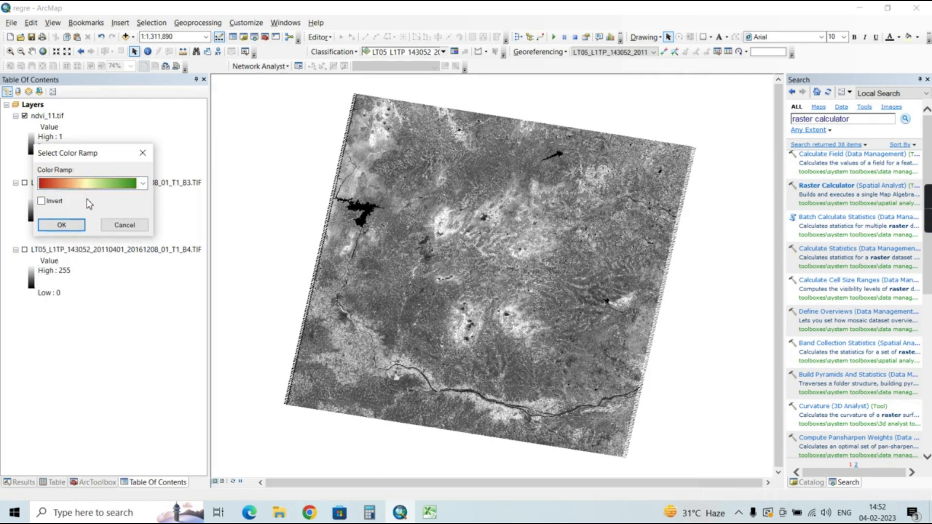
{"action": "left_click", "coordinate": [71, 226]}
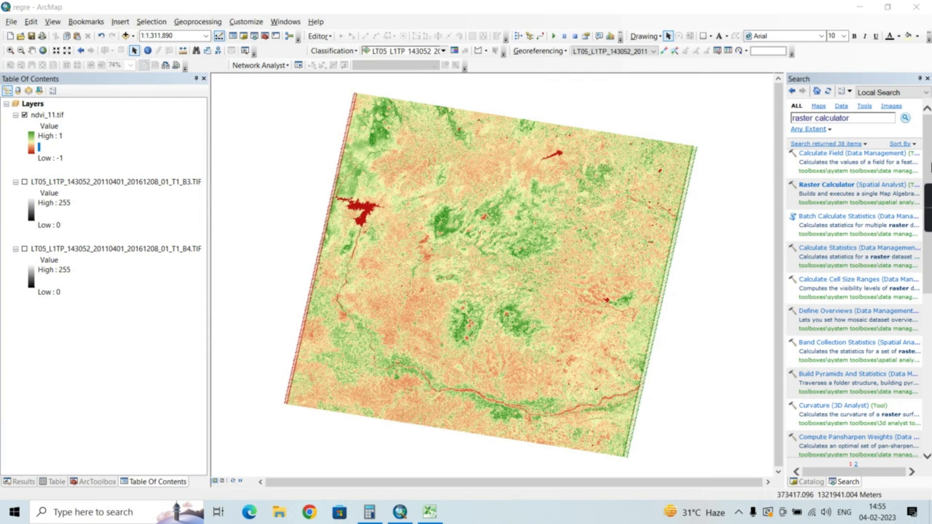
Compare the ndvi_11, ndvi_16 and ndvi_21 rasters by switching the upper two layers off and on again
{"action": "mouse_move", "coordinate": [929, 214]}
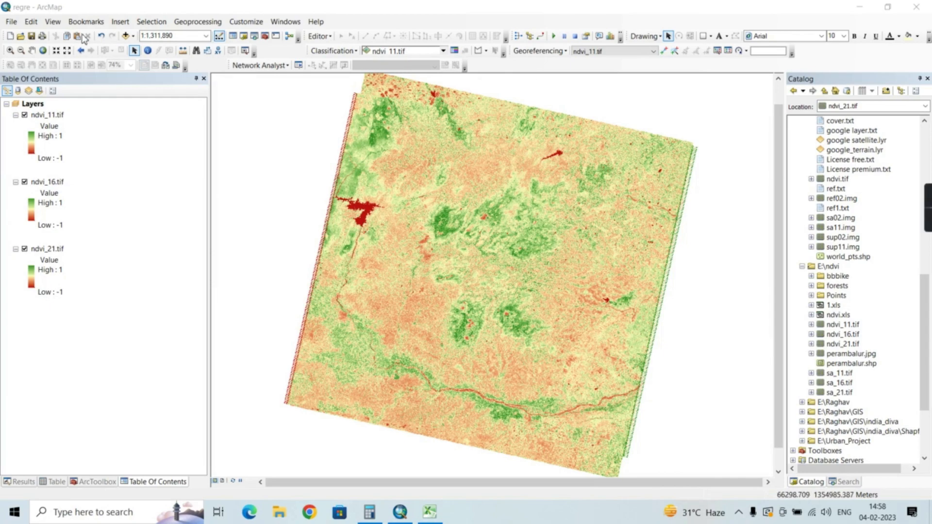
{"action": "left_click", "coordinate": [25, 115]}
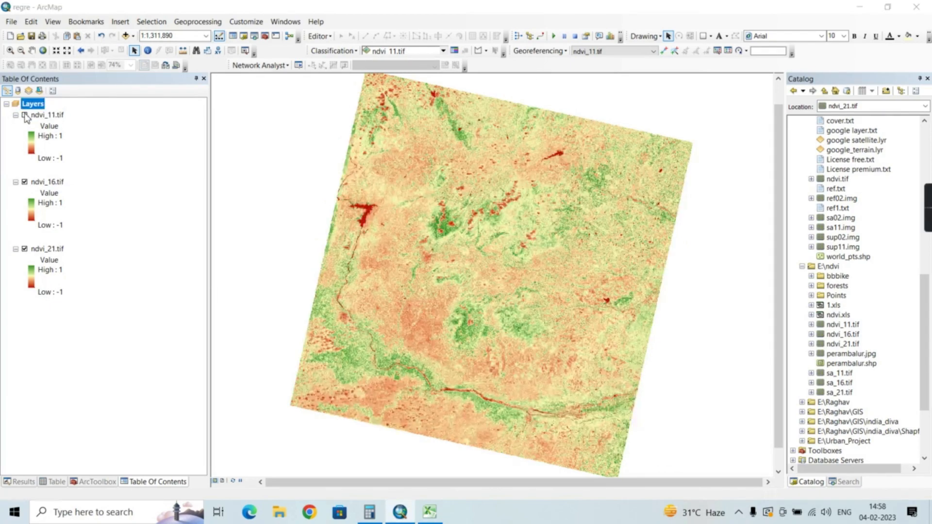
{"action": "left_click", "coordinate": [25, 182]}
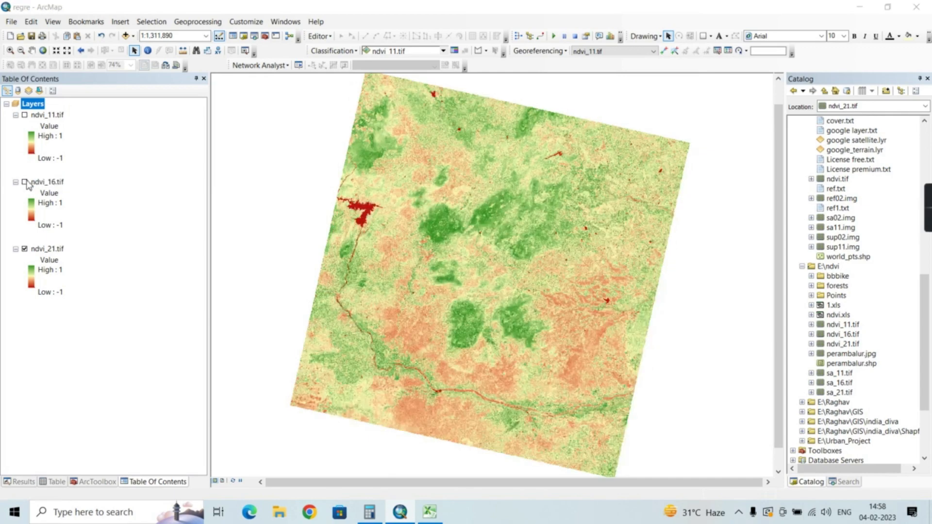
{"action": "left_click", "coordinate": [25, 116]}
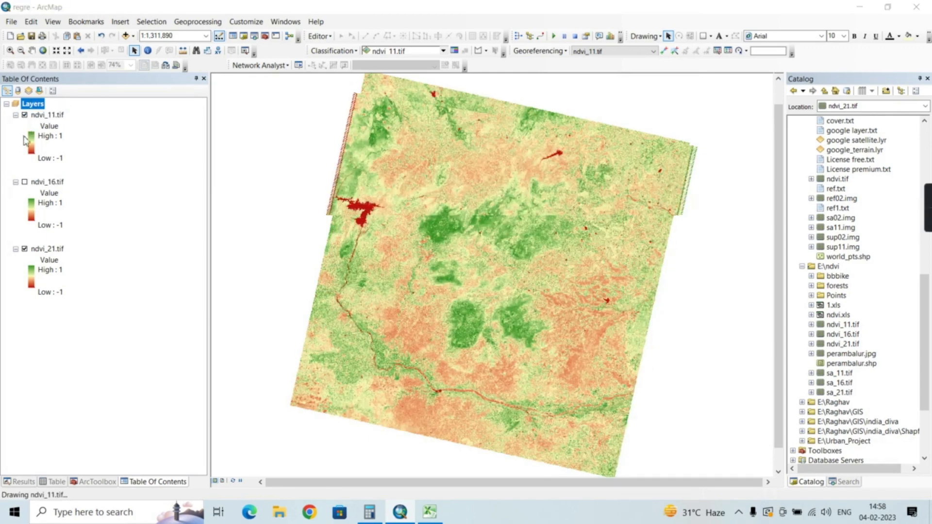
{"action": "left_click", "coordinate": [24, 183]}
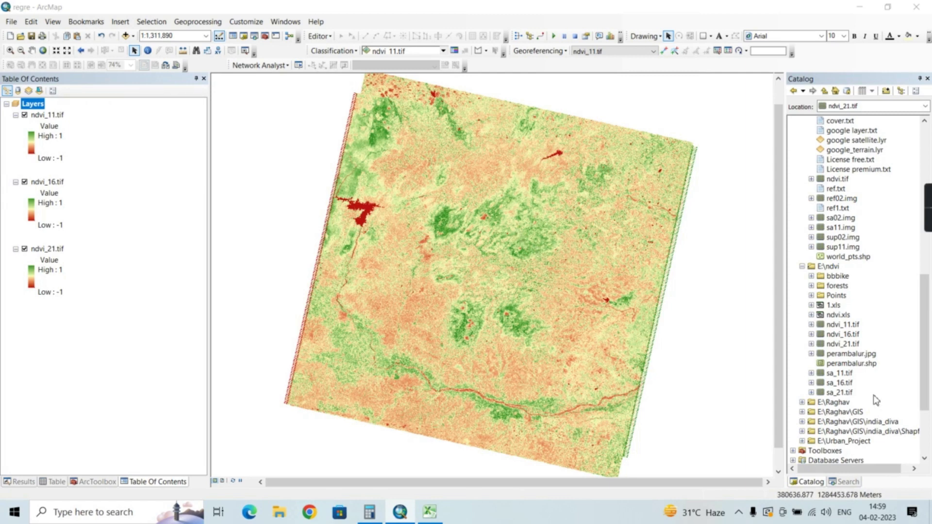
Add the perambalur.shp boundary from the E:\ndvi folder to the map
{"action": "left_click_drag", "start_coordinate": [845, 368], "coordinate": [692, 354]}
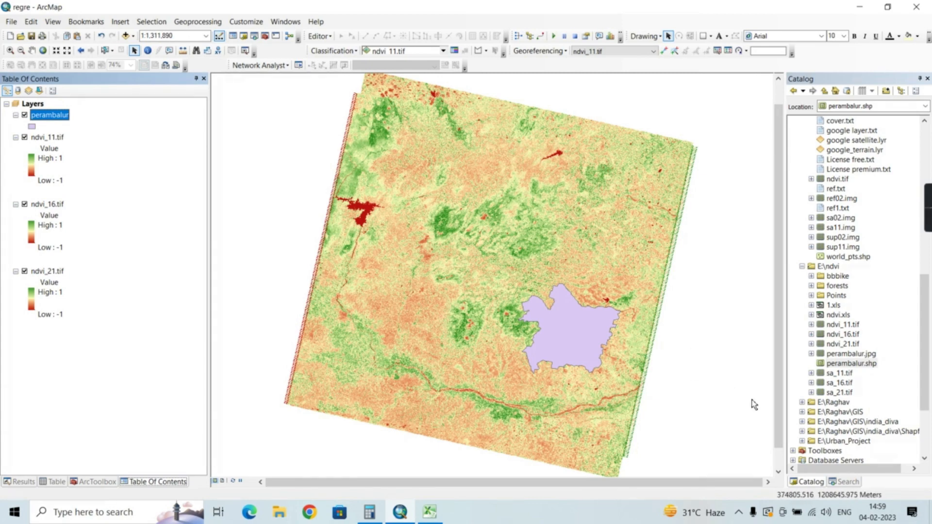
Search the geoprocessing tools for clip and open the Clip (Data Management) tool
{"action": "left_click", "coordinate": [847, 481]}
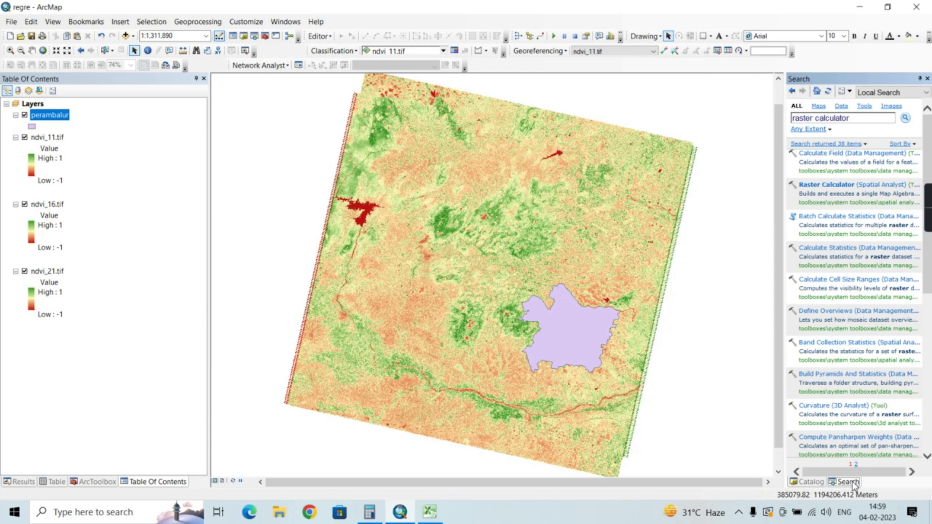
{"action": "left_click", "coordinate": [864, 117]}
{"action": "key", "text": "BackSpace"}
{"action": "key", "text": "BackSpace"}
{"action": "key", "text": "BackSpace"}
{"action": "key", "text": "BackSpace"}
{"action": "key", "text": "BackSpace"}
{"action": "key", "text": "BackSpace"}
{"action": "key", "text": "BackSpace"}
{"action": "key", "text": "BackSpace"}
{"action": "key", "text": "BackSpace"}
{"action": "key", "text": "BackSpace"}
{"action": "key", "text": "BackSpace"}
{"action": "key", "text": "BackSpace"}
{"action": "key", "text": "BackSpace"}
{"action": "key", "text": "BackSpace"}
{"action": "key", "text": "BackSpace"}
{"action": "key", "text": "BackSpace"}
{"action": "key", "text": "BackSpace"}
{"action": "type", "text": "clip"}
{"action": "key", "text": "Return"}
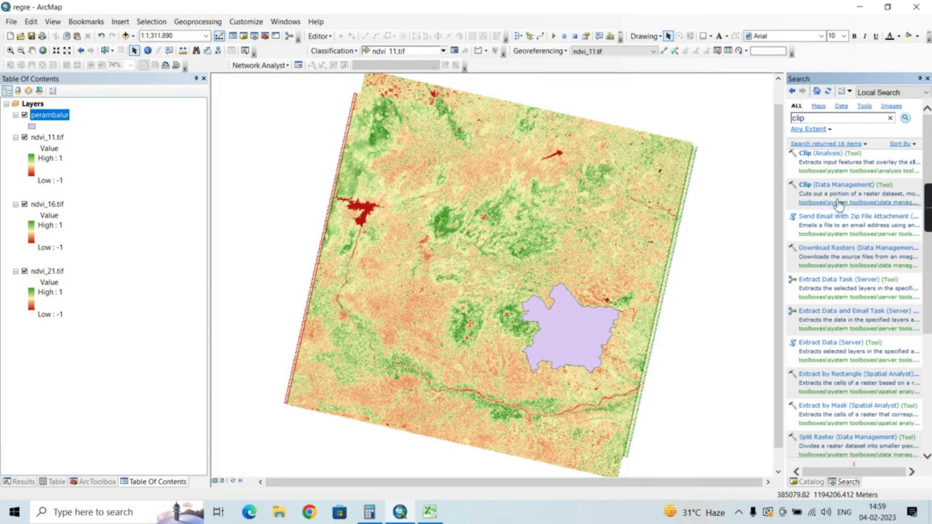
{"action": "left_click", "coordinate": [825, 185]}
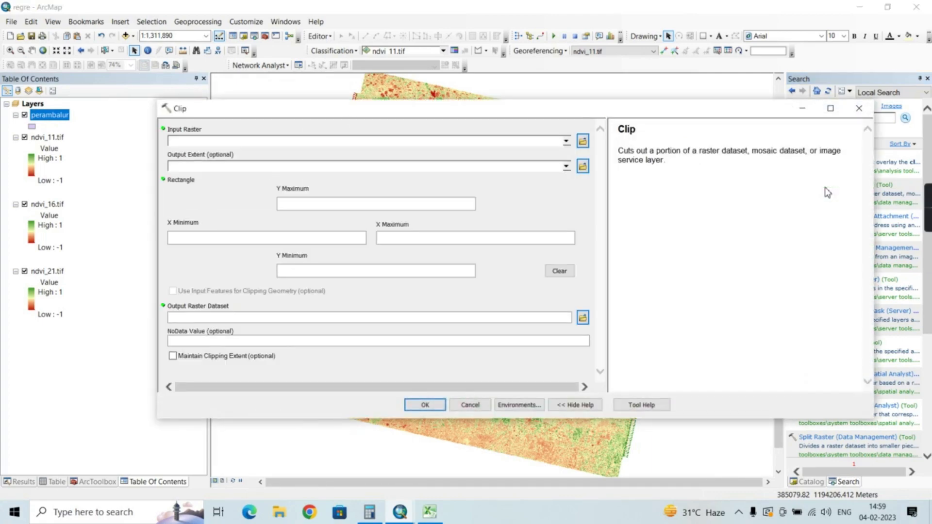
Set ndvi_11.tif as the clip input, perambalur as the output extent, and enable using input features for clipping geometry
{"action": "left_click", "coordinate": [566, 141]}
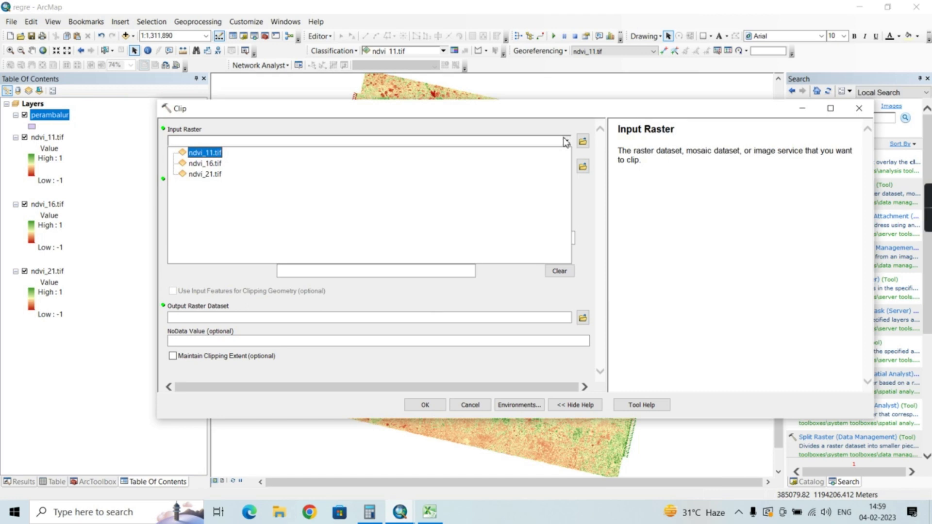
{"action": "left_click", "coordinate": [219, 155]}
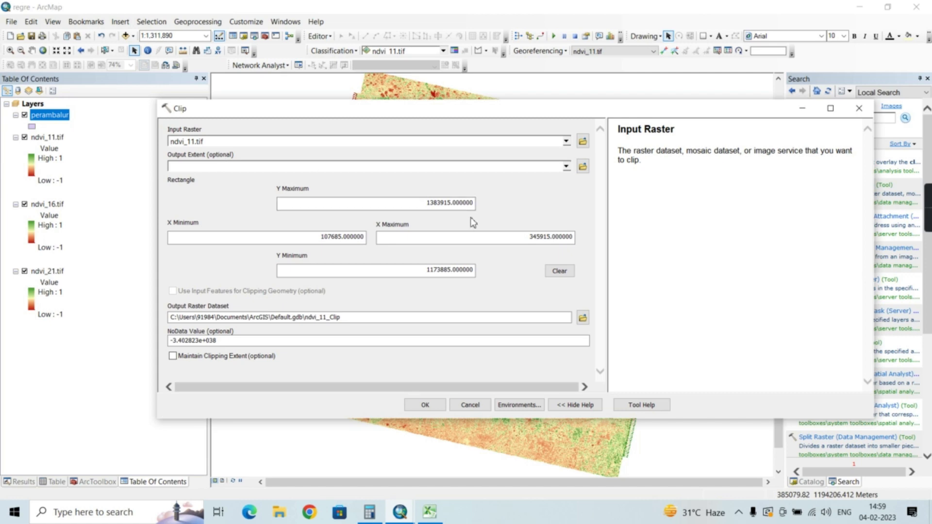
{"action": "left_click", "coordinate": [566, 168]}
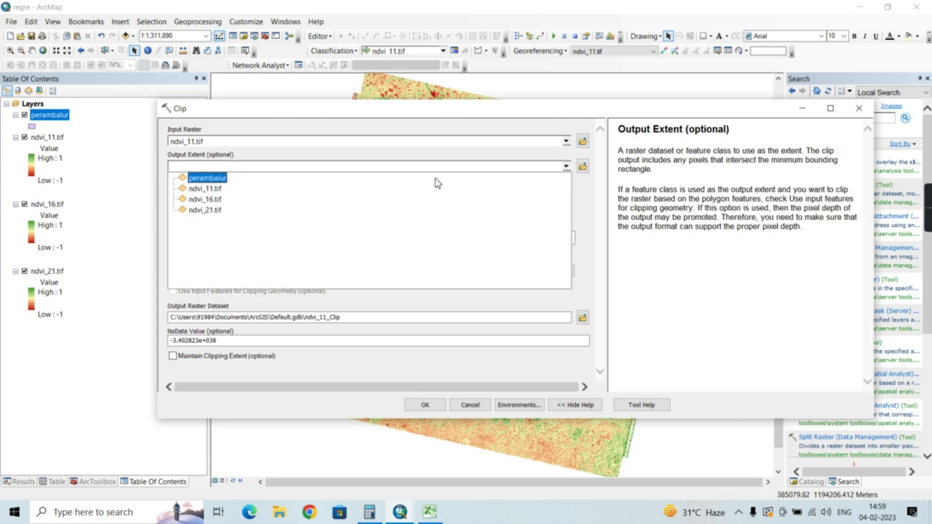
{"action": "left_click", "coordinate": [220, 182]}
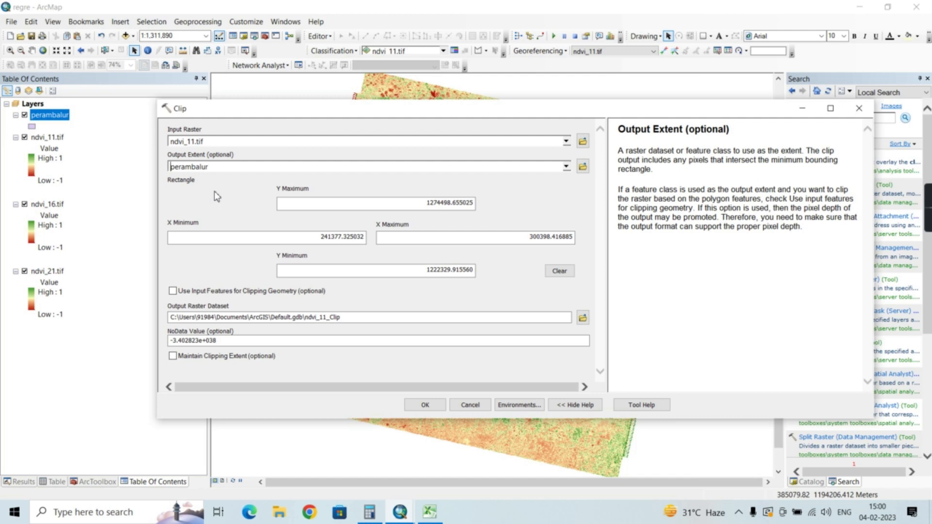
{"action": "left_click", "coordinate": [172, 291]}
Set the clip's output raster dataset to sa_11.tif in the E:\ndvi folder
{"action": "left_click", "coordinate": [582, 317]}
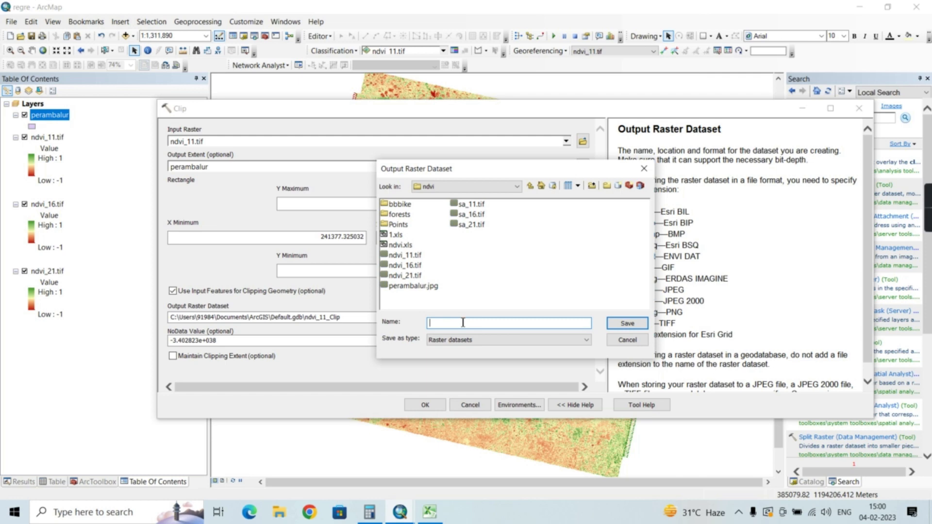
{"action": "type", "text": "sa_11.tif"}
{"action": "key", "text": "Return"}
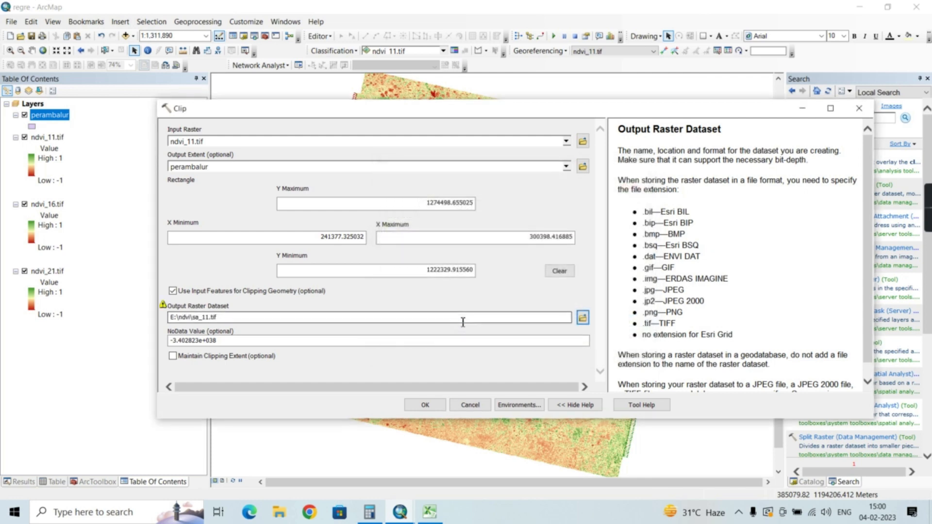
Set the NoData value to -9999, enable Maintain Clipping Extent, and run the clip
{"action": "left_click", "coordinate": [267, 340]}
{"action": "key", "text": "BackSpace"}
{"action": "key", "text": "BackSpace"}
{"action": "key", "text": "BackSpace"}
{"action": "key", "text": "BackSpace"}
{"action": "key", "text": "BackSpace"}
{"action": "key", "text": "BackSpace"}
{"action": "key", "text": "BackSpace"}
{"action": "key", "text": "BackSpace"}
{"action": "key", "text": "BackSpace"}
{"action": "key", "text": "BackSpace"}
{"action": "key", "text": "BackSpace"}
{"action": "key", "text": "BackSpace"}
{"action": "key", "text": "BackSpace"}
{"action": "key", "text": "BackSpace"}
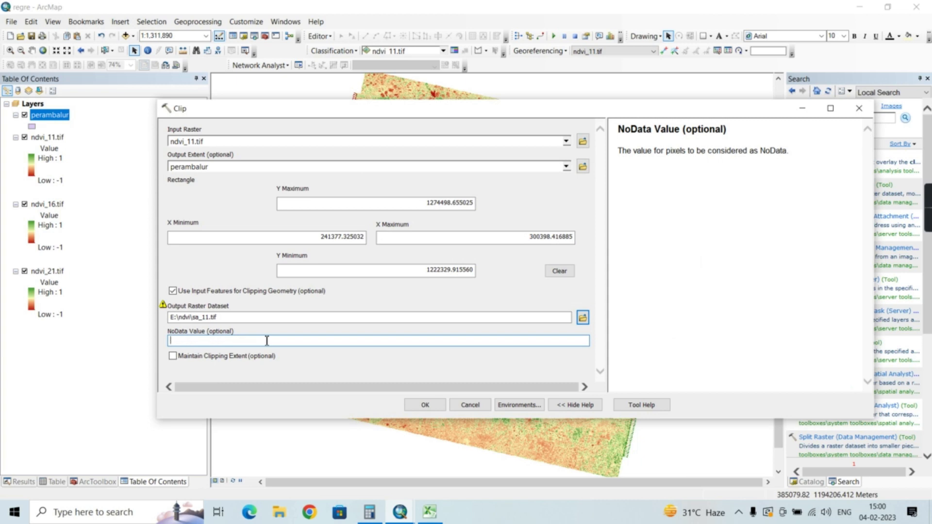
{"action": "type", "text": "-9999"}
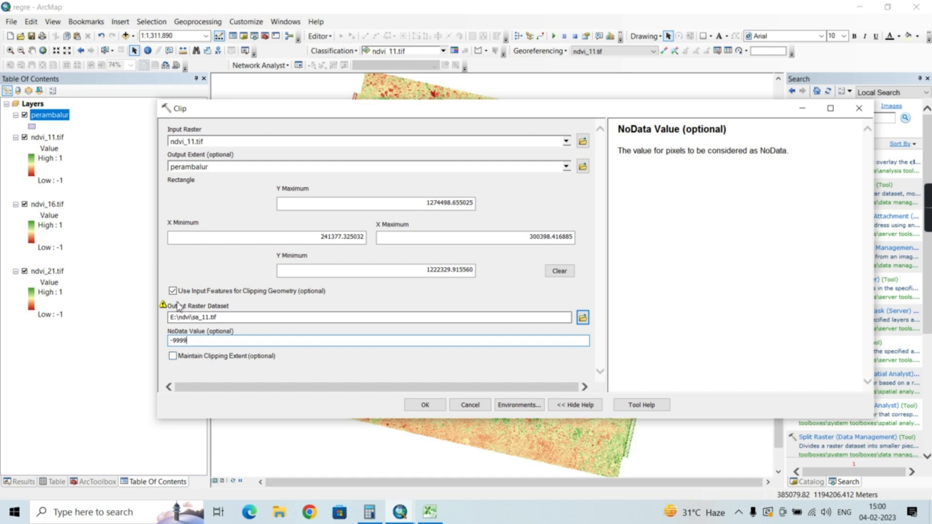
{"action": "left_click", "coordinate": [174, 358]}
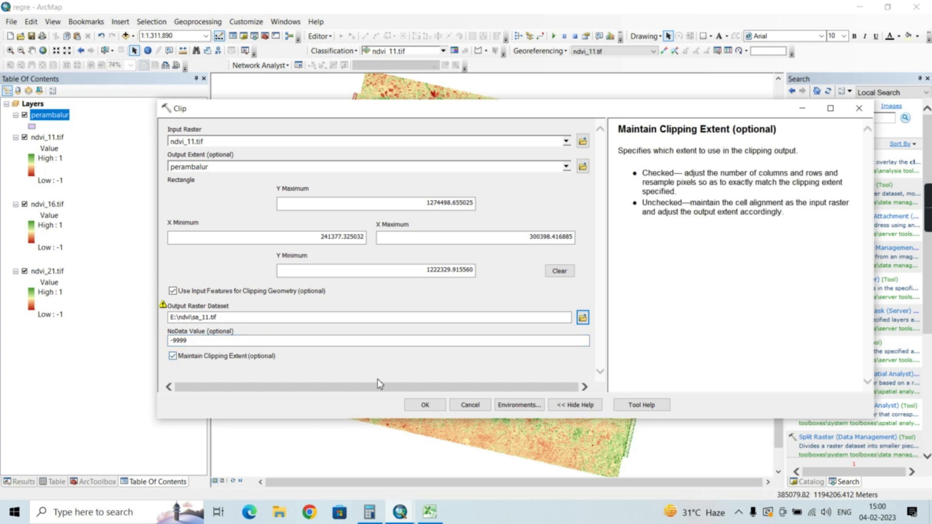
{"action": "left_click", "coordinate": [423, 406]}
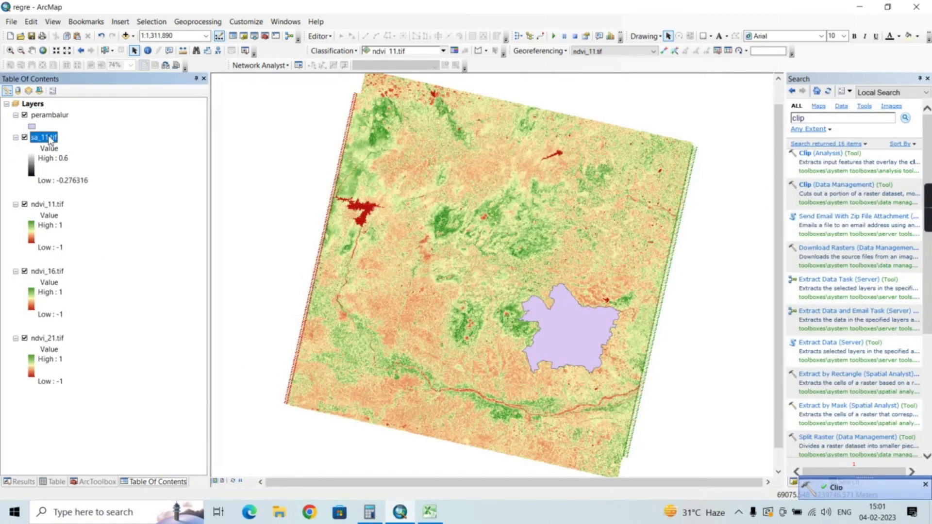
Turn off all map layers and show only the clipped sa_11.tif raster
{"action": "right_click", "coordinate": [37, 105]}
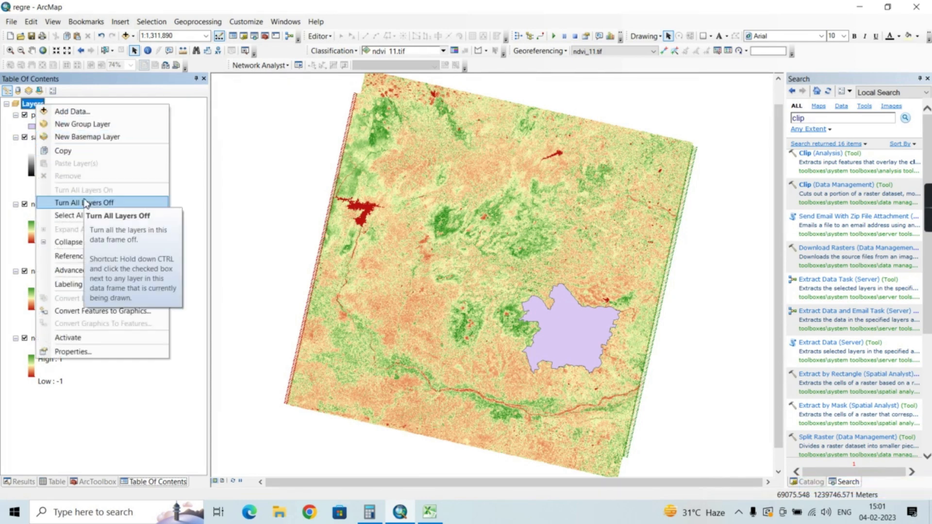
{"action": "left_click", "coordinate": [85, 204]}
{"action": "left_click", "coordinate": [25, 137]}
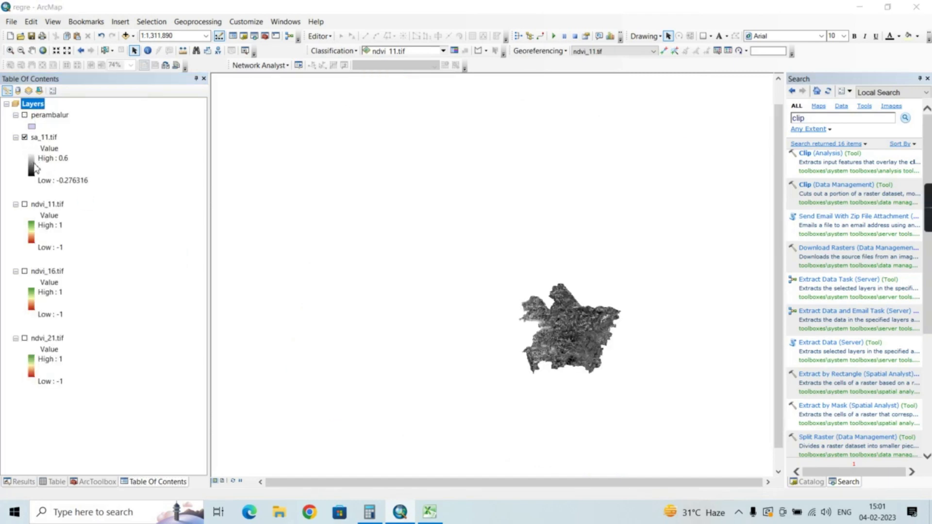
Apply the red-yellow-green colour ramp to sa_11.tif and zoom to its extent
{"action": "left_click", "coordinate": [34, 162]}
{"action": "left_click", "coordinate": [90, 203]}
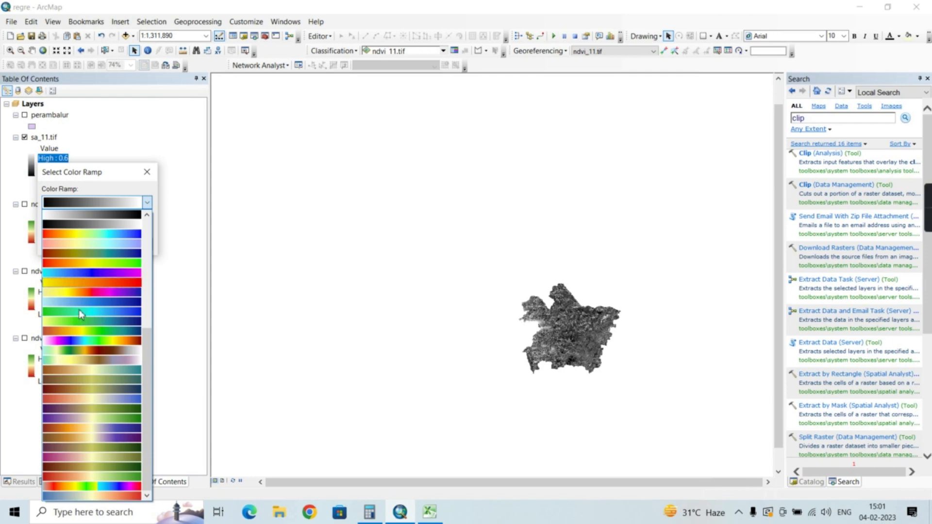
{"action": "left_click", "coordinate": [92, 476]}
{"action": "left_click", "coordinate": [59, 246]}
{"action": "right_click", "coordinate": [48, 139]}
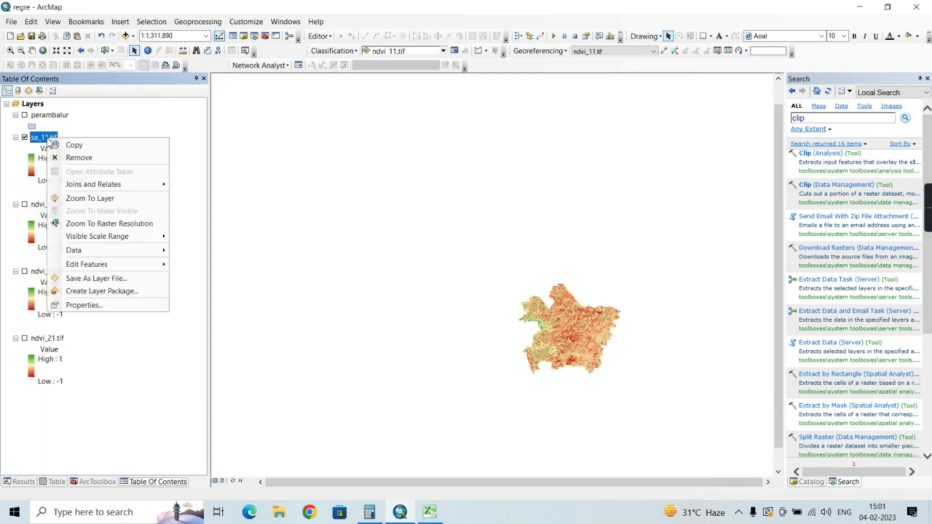
{"action": "left_click", "coordinate": [90, 198]}
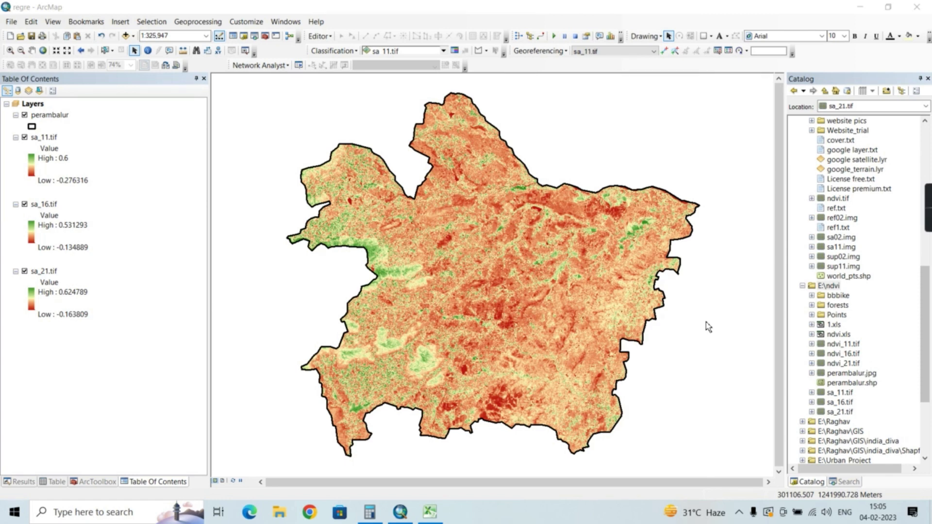
Add all nine reserved forest shapefiles, Avarampalayam_RF through Udumbiam RF, from the E:\ndvi forests folder to the map
{"action": "left_click", "coordinate": [811, 306]}
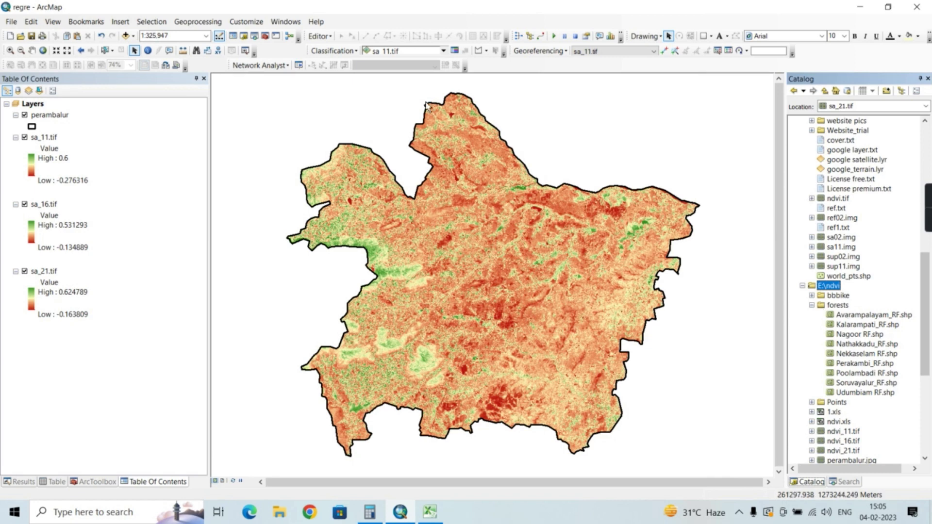
{"action": "left_click", "coordinate": [126, 37]}
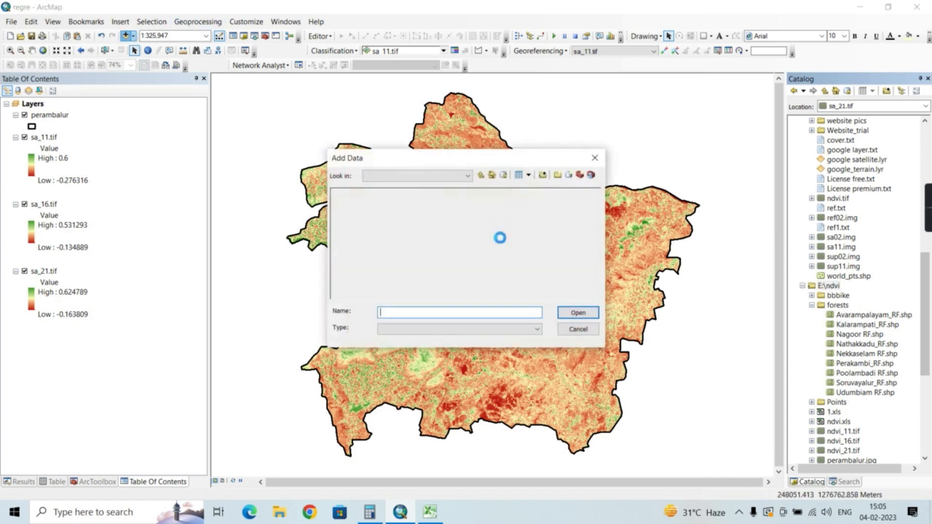
{"action": "double_click", "coordinate": [362, 204]}
{"action": "left_click", "coordinate": [367, 194]}
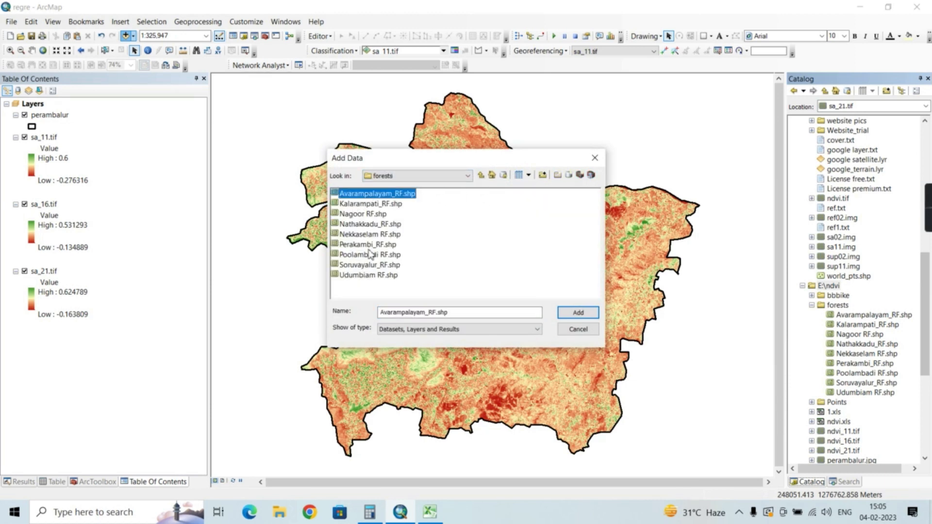
{"action": "left_click", "coordinate": [369, 277], "text": "shift"}
{"action": "left_click", "coordinate": [579, 312]}
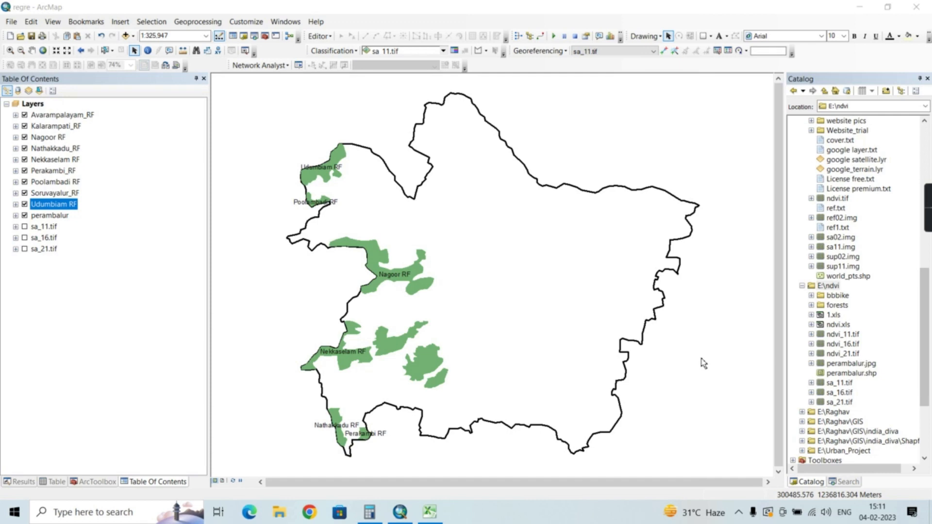
Search the geoprocessing tools for mean center and open the Mean Center (Spatial Statistics) tool
{"action": "left_click", "coordinate": [843, 482]}
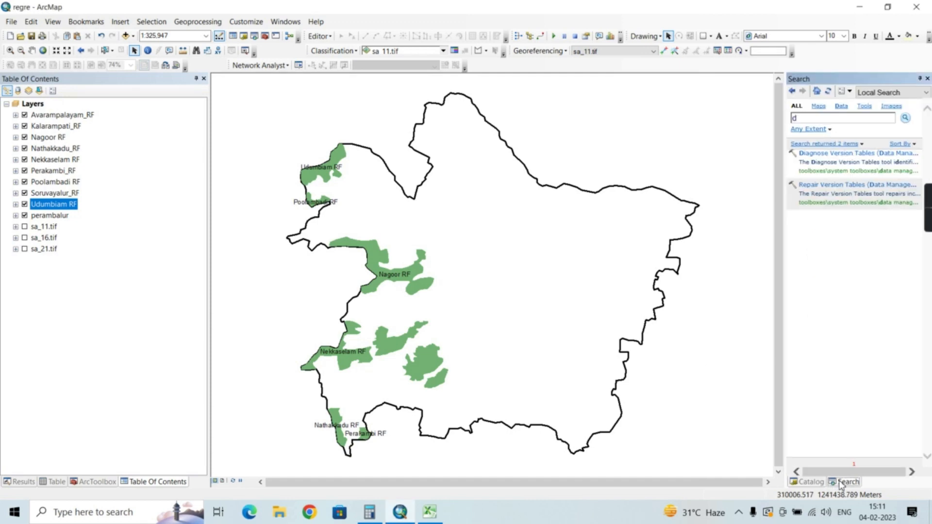
{"action": "left_click", "coordinate": [827, 118]}
{"action": "key", "text": "BackSpace"}
{"action": "type", "text": "mean center"}
{"action": "key", "text": "Return"}
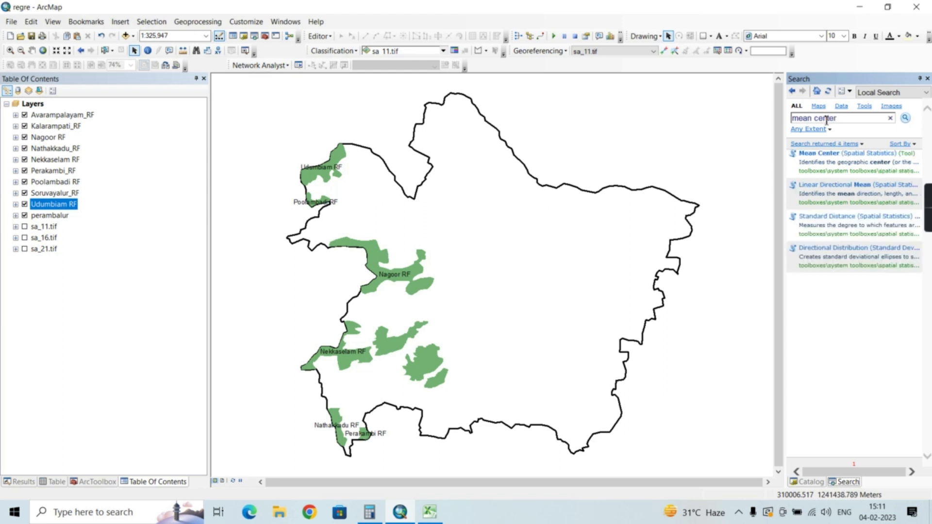
{"action": "left_click", "coordinate": [821, 154]}
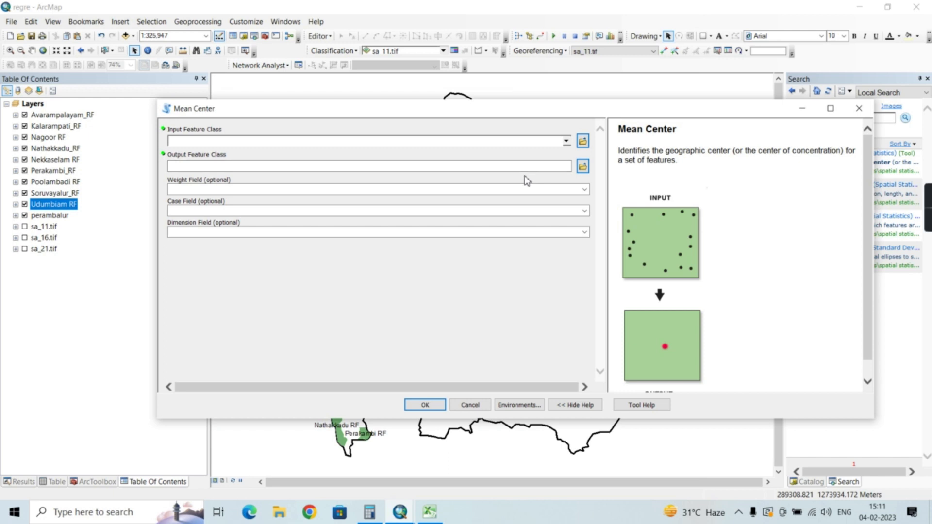
Set Avarampalayam_RF as the Mean Center input and create a folder named points in E:\ndvi for the output
{"action": "left_click", "coordinate": [566, 142]}
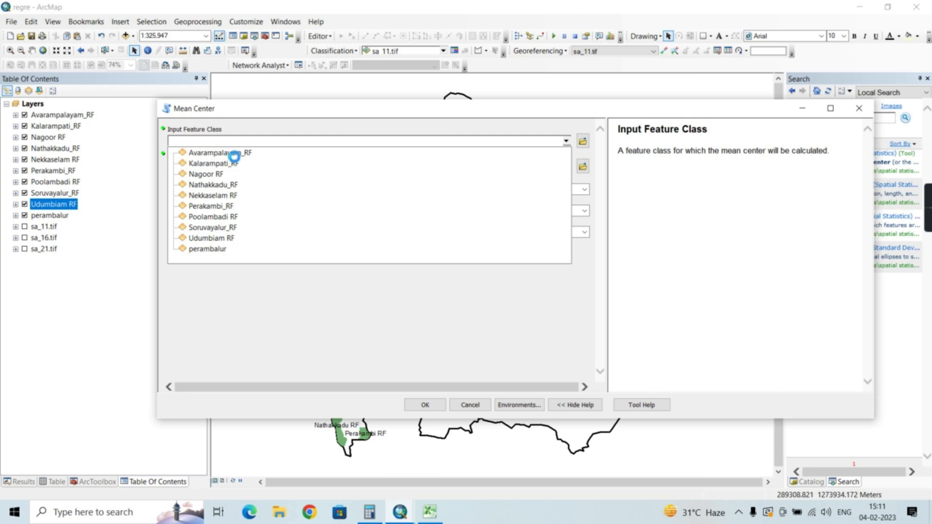
{"action": "left_click", "coordinate": [235, 154]}
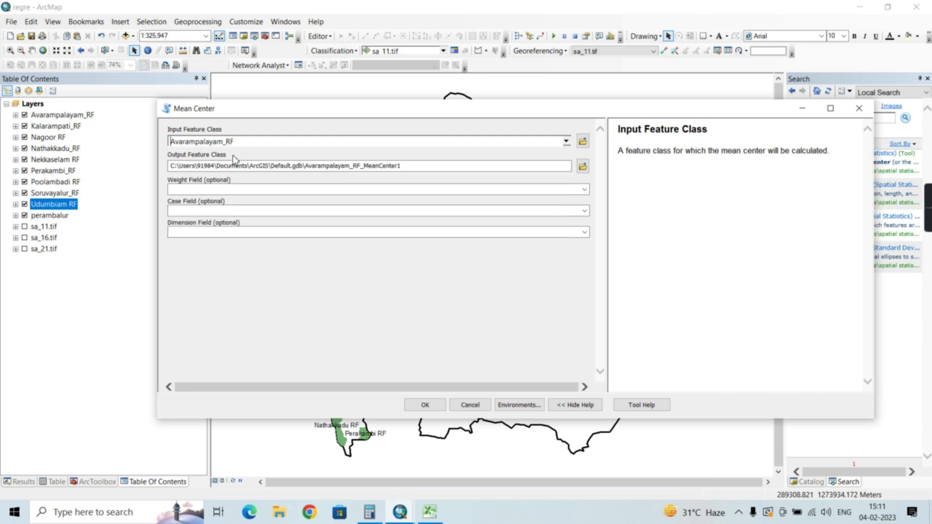
{"action": "left_click", "coordinate": [582, 168]}
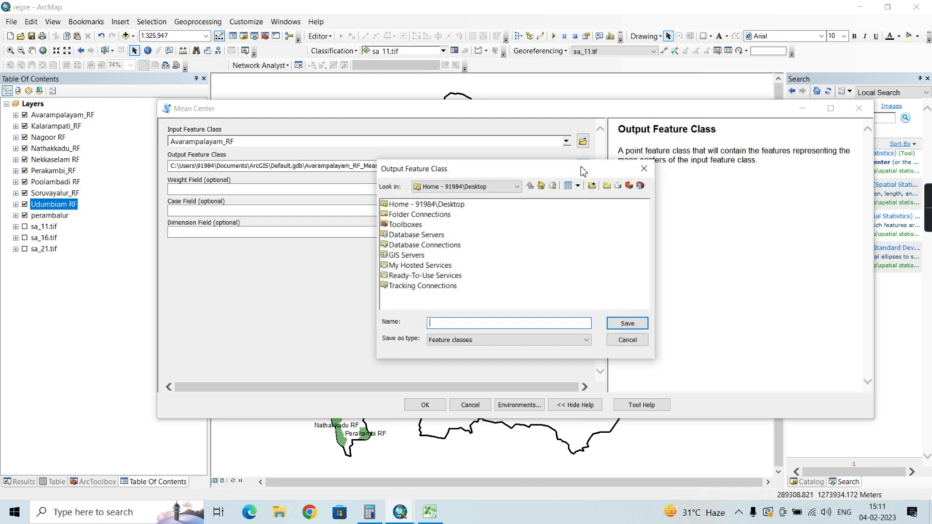
{"action": "left_click", "coordinate": [516, 187]}
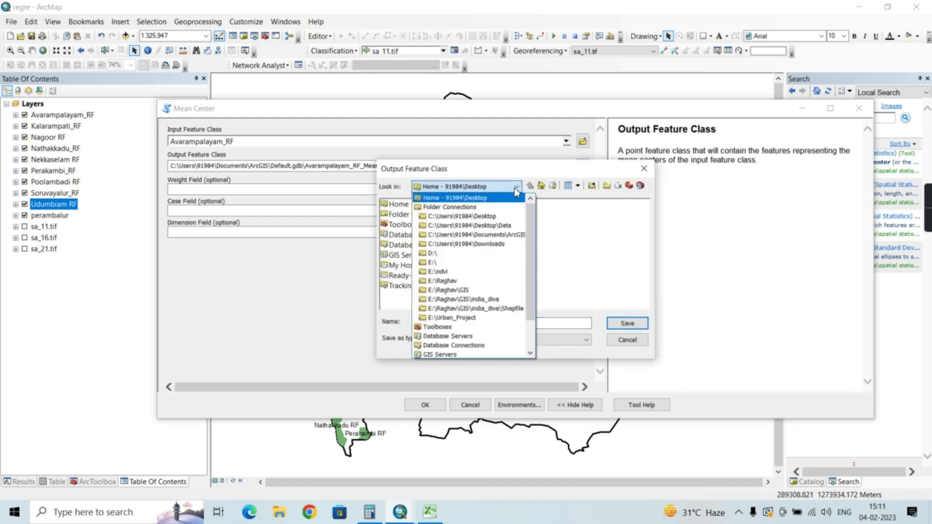
{"action": "left_click", "coordinate": [440, 271]}
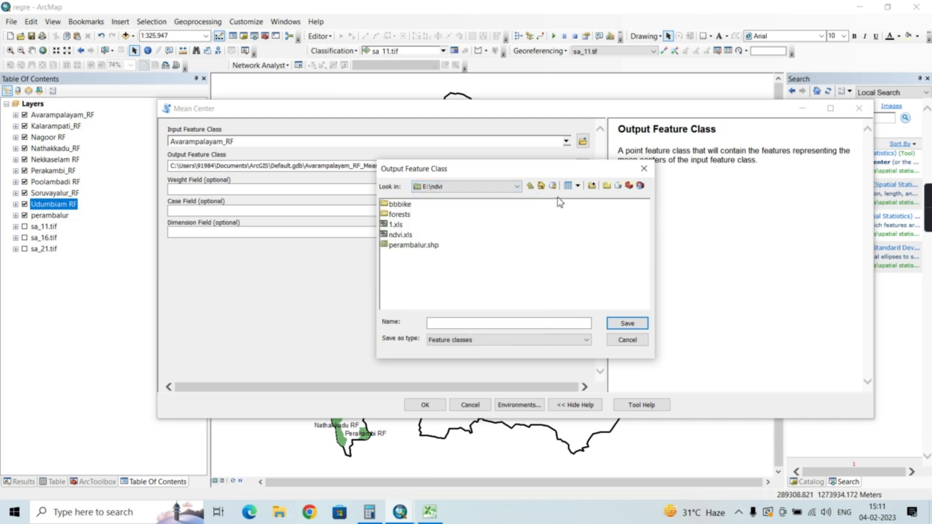
{"action": "left_click", "coordinate": [607, 186]}
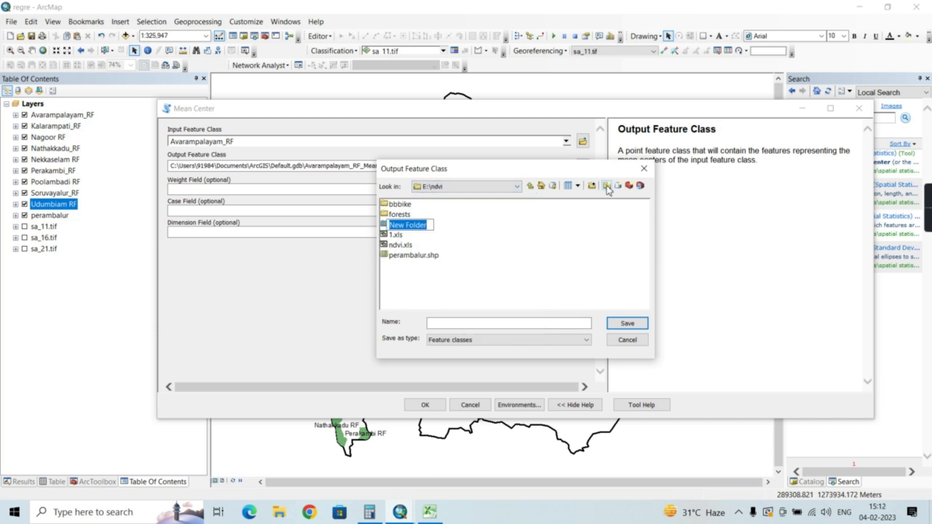
{"action": "type", "text": "points"}
{"action": "key", "text": "Return"}
{"action": "double_click", "coordinate": [401, 225]}
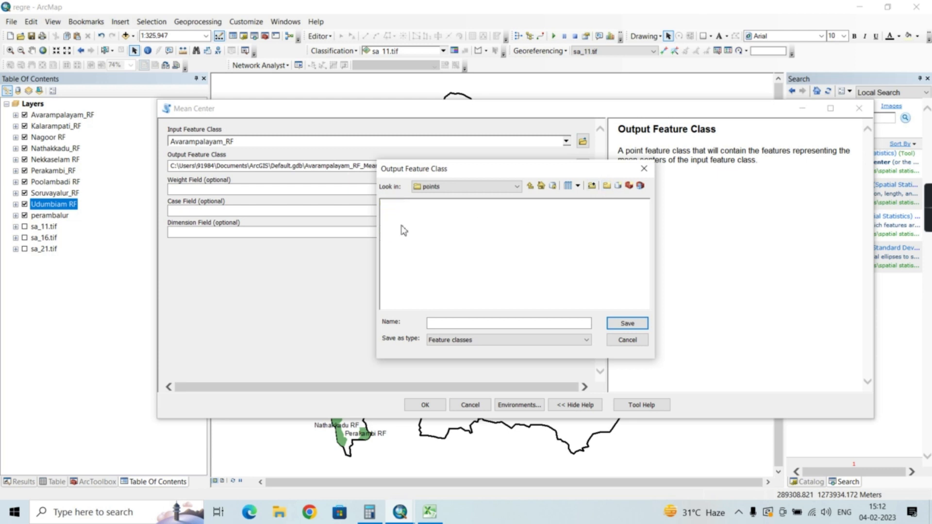
Name the output feature class Avarampalayam in the points folder and run the Mean Center tool
{"action": "left_click", "coordinate": [459, 326]}
{"action": "type", "text": "Avaram"}
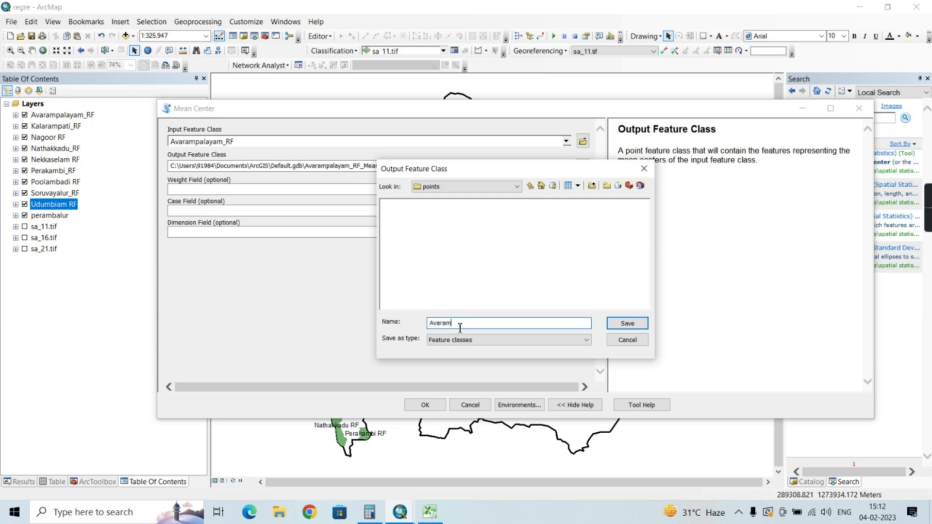
{"action": "type", "text": "palayam"}
{"action": "key", "text": "Return"}
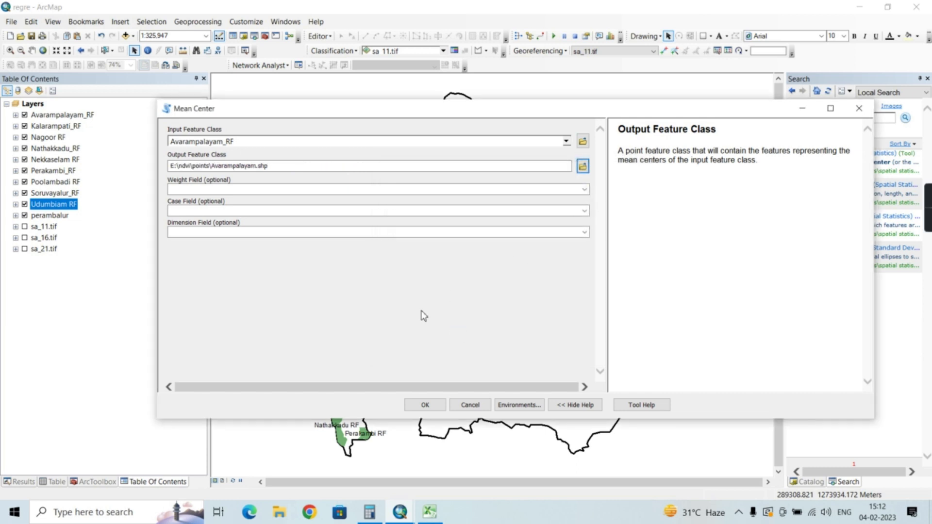
{"action": "left_click", "coordinate": [430, 406]}
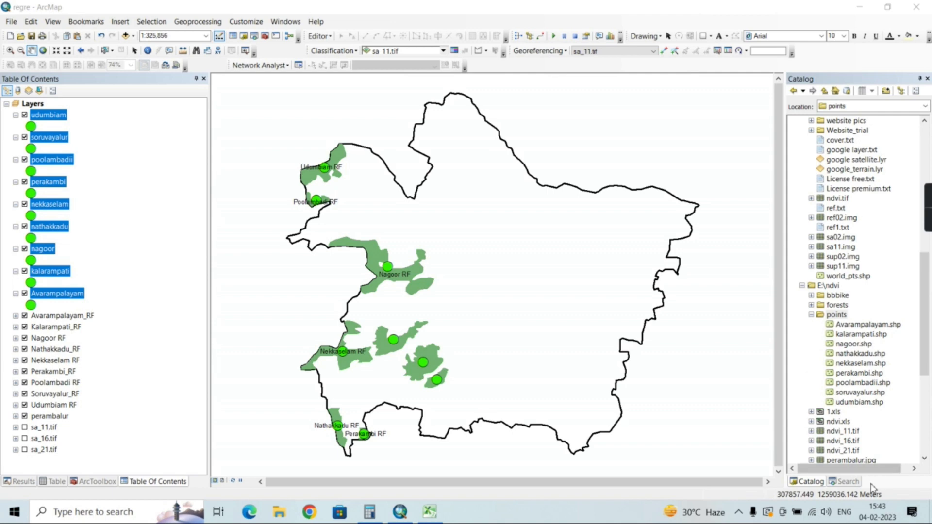
Search the geoprocessing tools for merge
{"action": "left_click", "coordinate": [847, 482]}
{"action": "left_click", "coordinate": [854, 118]}
{"action": "key", "text": "BackSpace"}
{"action": "key", "text": "BackSpace"}
{"action": "key", "text": "BackSpace"}
{"action": "key", "text": "BackSpace"}
{"action": "key", "text": "BackSpace"}
{"action": "key", "text": "BackSpace"}
{"action": "key", "text": "BackSpace"}
{"action": "key", "text": "BackSpace"}
{"action": "key", "text": "BackSpace"}
{"action": "key", "text": "BackSpace"}
{"action": "key", "text": "BackSpace"}
{"action": "type", "text": "merge"}
{"action": "key", "text": "Return"}
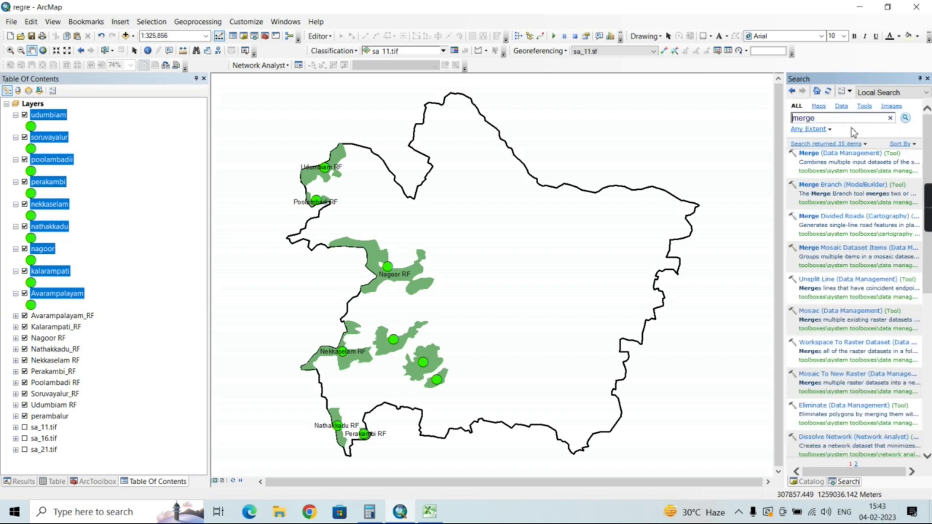
Merge the nine reserved forest centre point layers into merged_pts.shp in the E:\ndvi\points folder
{"action": "left_click", "coordinate": [851, 154]}
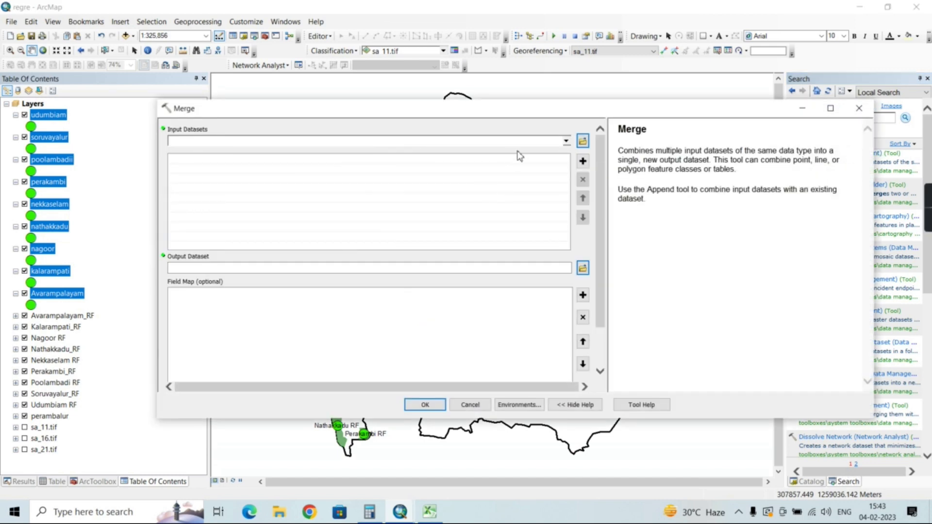
{"action": "left_click", "coordinate": [566, 142]}
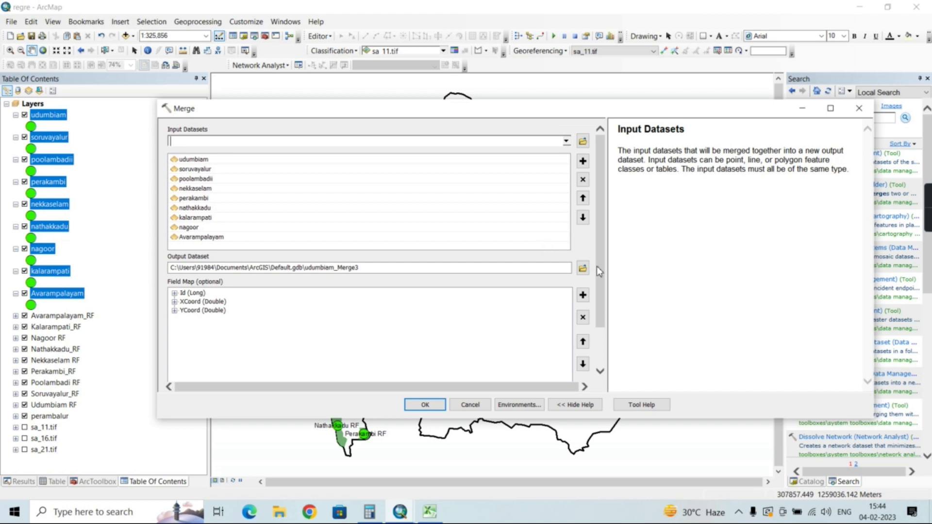
{"action": "left_click", "coordinate": [583, 268]}
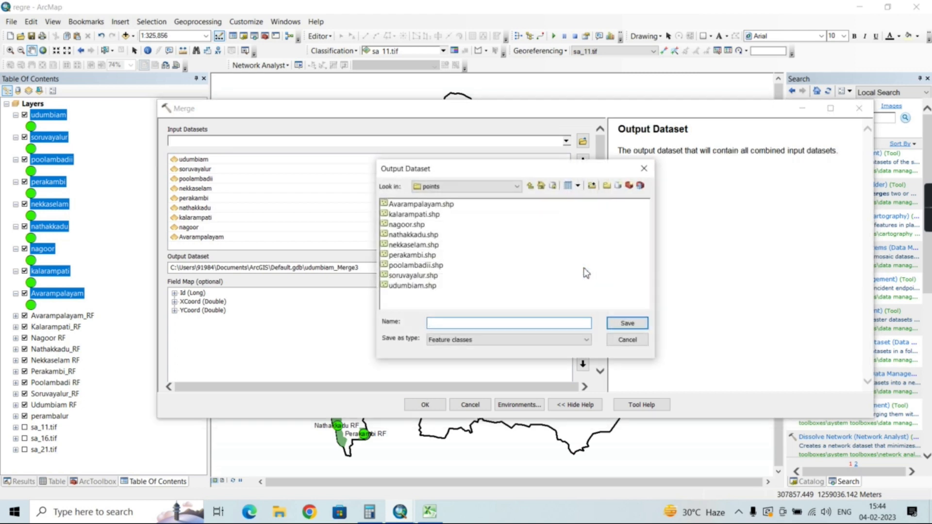
{"action": "type", "text": "merged_pts.shp"}
{"action": "key", "text": "Return"}
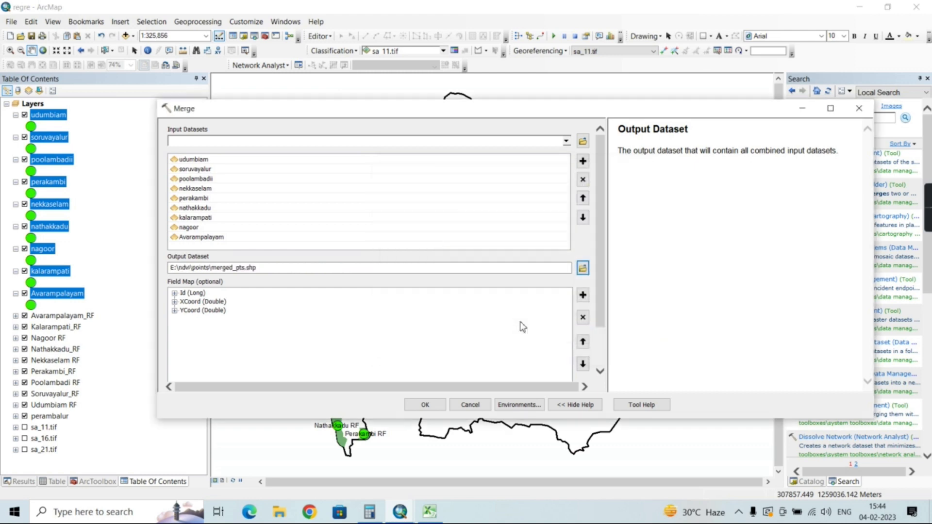
{"action": "left_click", "coordinate": [427, 405]}
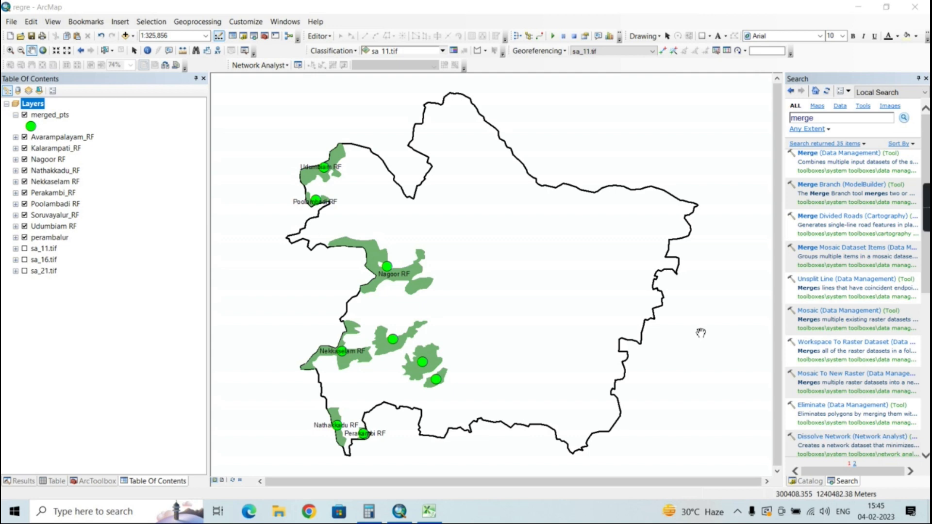
Search the geoprocessing tools for extract multi and open the Extract Multi Values to Points tool
{"action": "left_click", "coordinate": [827, 118]}
{"action": "key", "text": "BackSpace"}
{"action": "key", "text": "BackSpace"}
{"action": "key", "text": "BackSpace"}
{"action": "key", "text": "BackSpace"}
{"action": "key", "text": "BackSpace"}
{"action": "type", "text": "extract multi"}
{"action": "key", "text": "Return"}
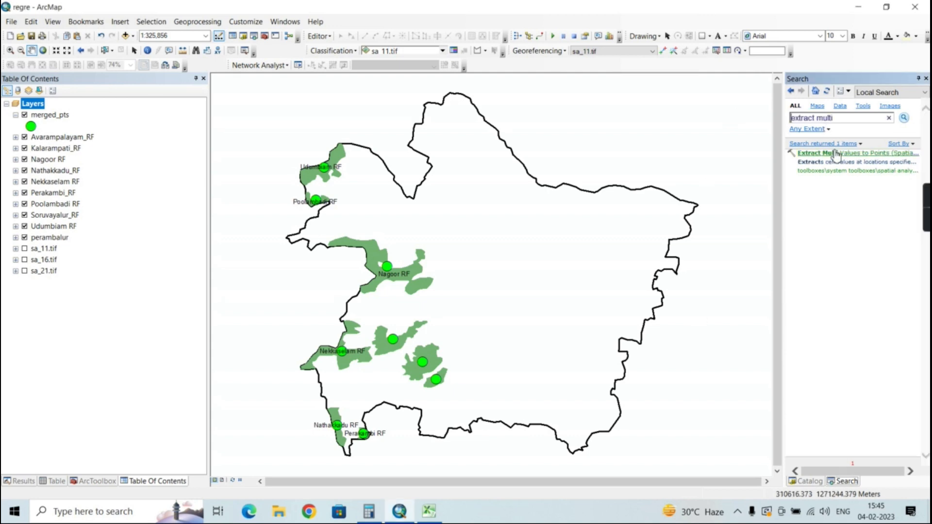
{"action": "left_click", "coordinate": [836, 153]}
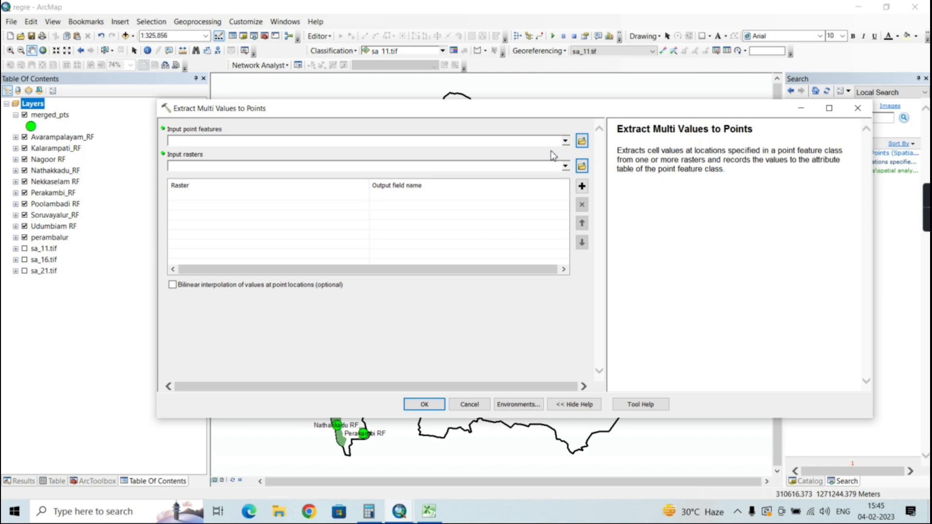
Extract the sa_11.tif, sa_16.tif and sa_21.tif raster values to the merged_pts points, keeping the default output field names
{"action": "left_click", "coordinate": [565, 141]}
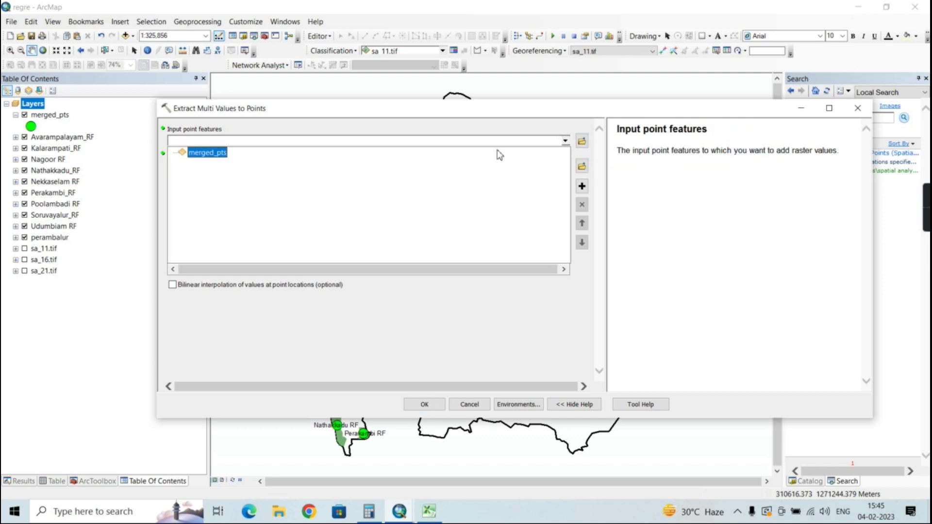
{"action": "left_click", "coordinate": [219, 156]}
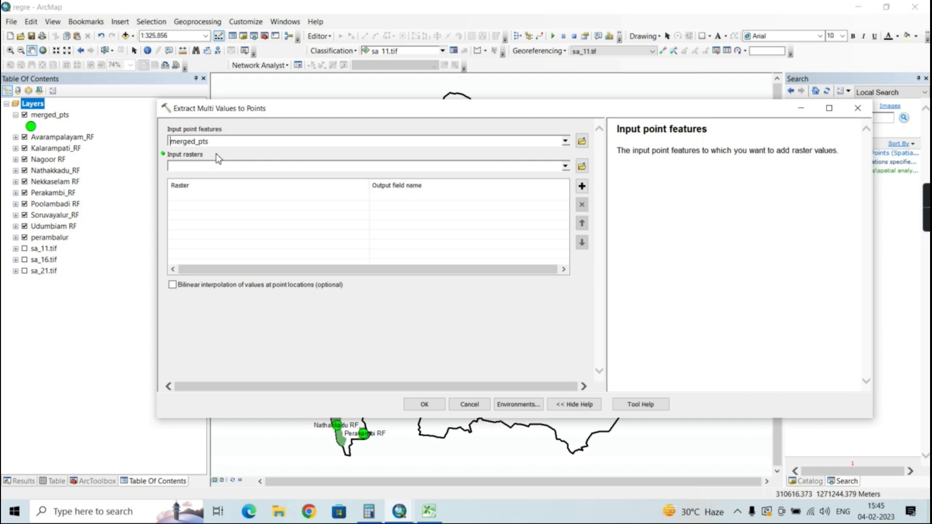
{"action": "left_click", "coordinate": [560, 165]}
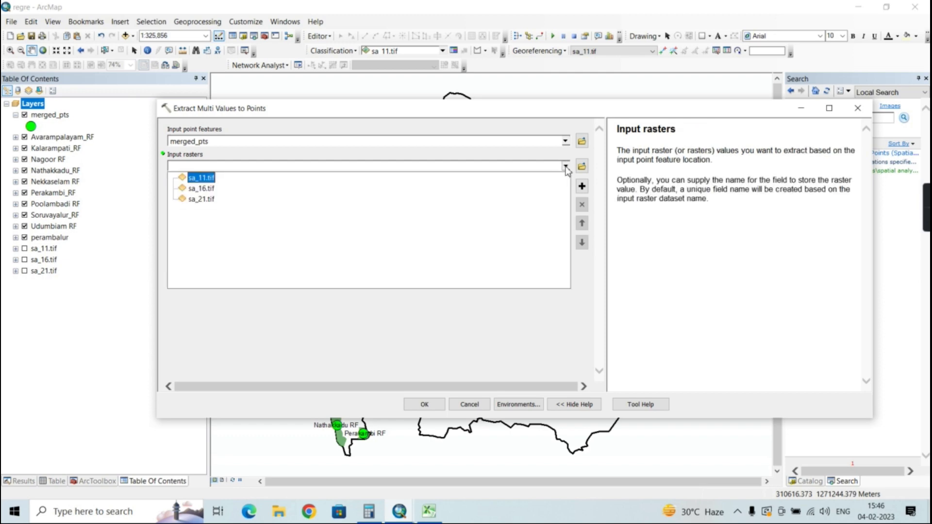
{"action": "left_click", "coordinate": [201, 181]}
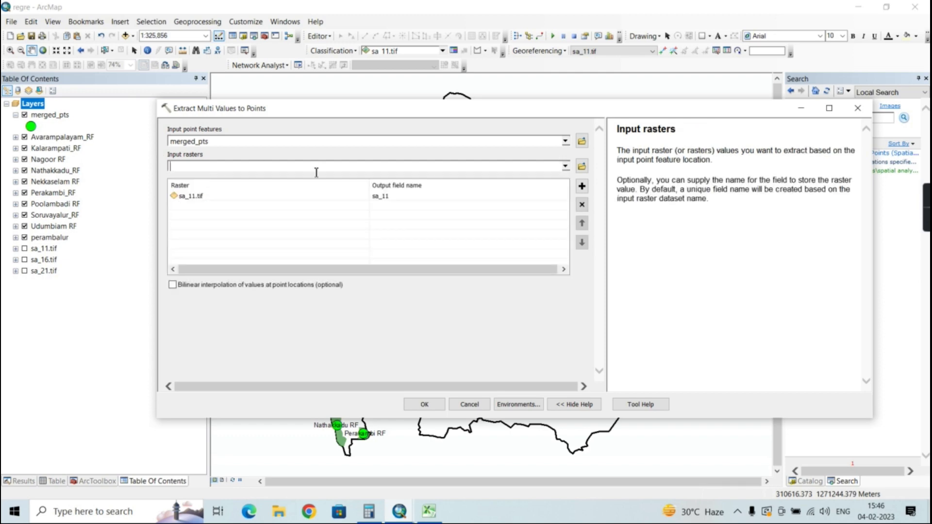
{"action": "left_click", "coordinate": [565, 166]}
{"action": "left_click", "coordinate": [214, 189]}
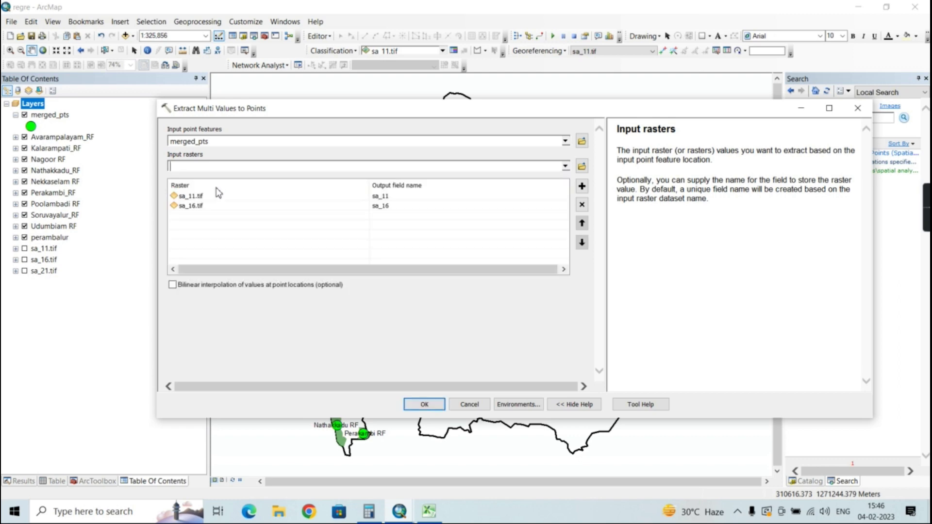
{"action": "left_click", "coordinate": [566, 167]}
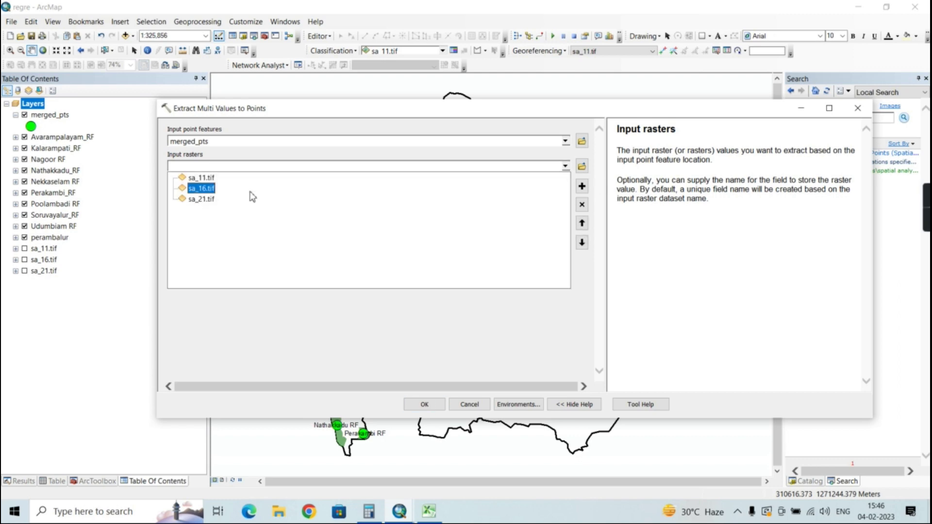
{"action": "left_click", "coordinate": [194, 199]}
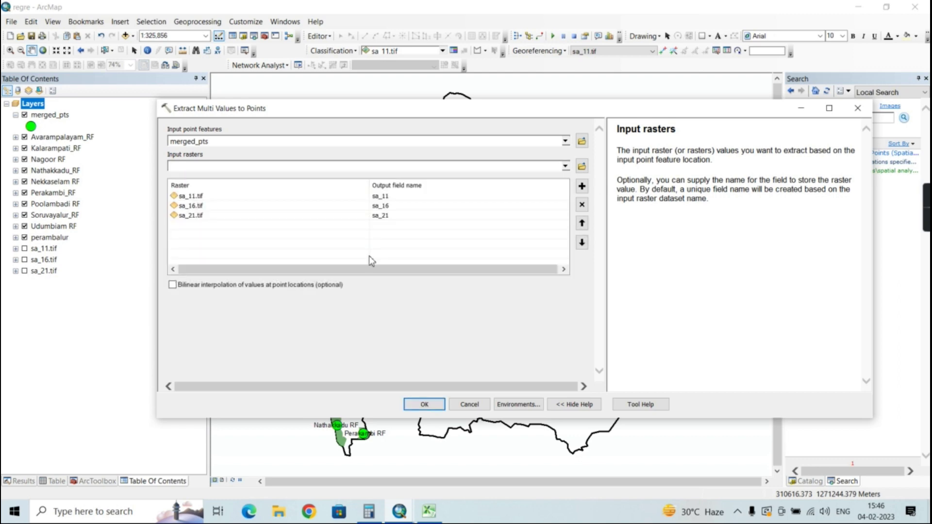
{"action": "left_click", "coordinate": [422, 404]}
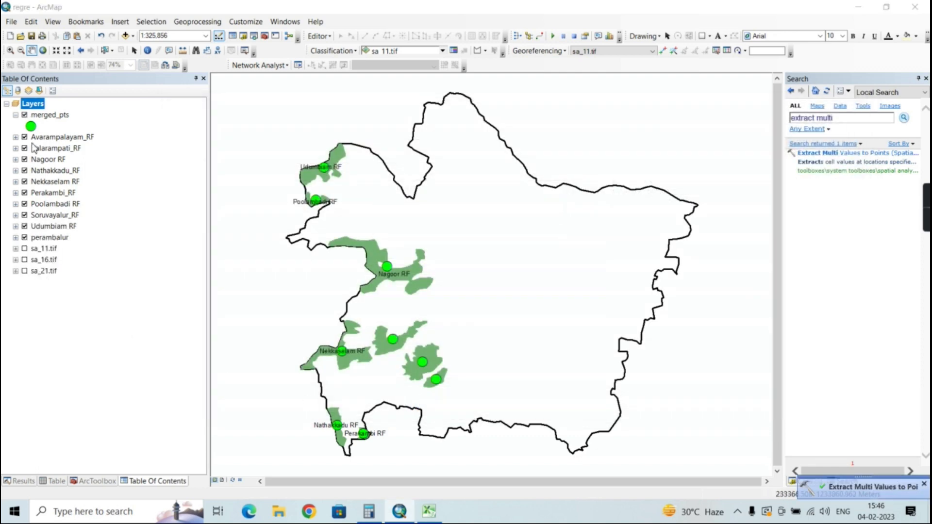
Open the merged_pts attribute table and examine the sa_11, sa_16 and sa_21 fields
{"action": "right_click", "coordinate": [43, 119]}
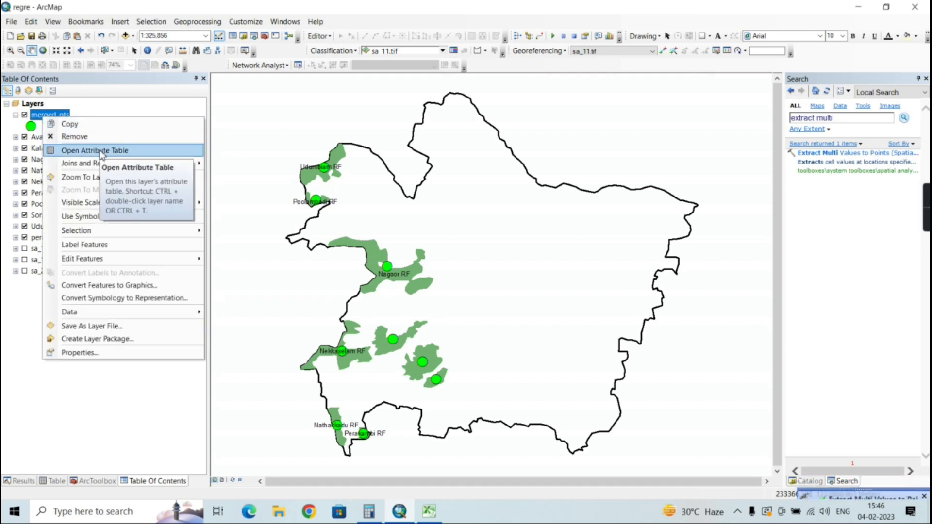
{"action": "left_click", "coordinate": [101, 152]}
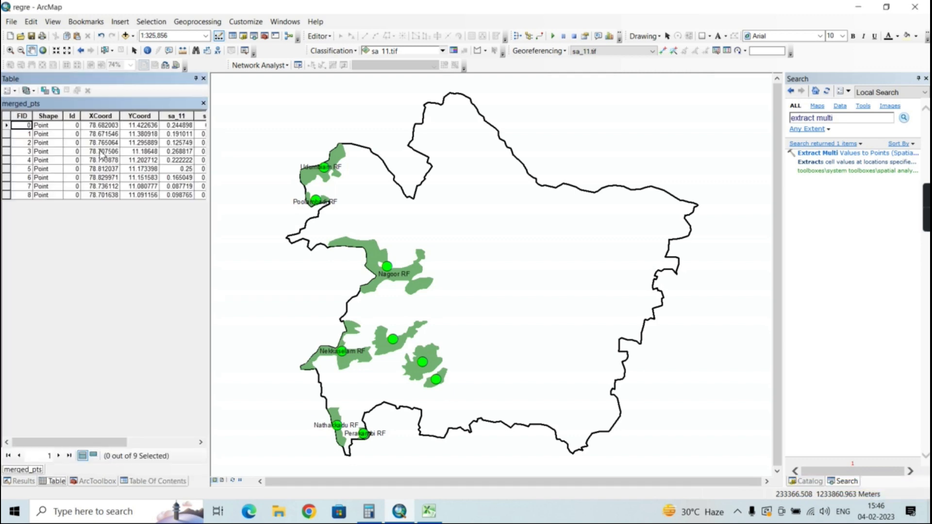
{"action": "left_click_drag", "start_coordinate": [87, 448], "coordinate": [157, 447]}
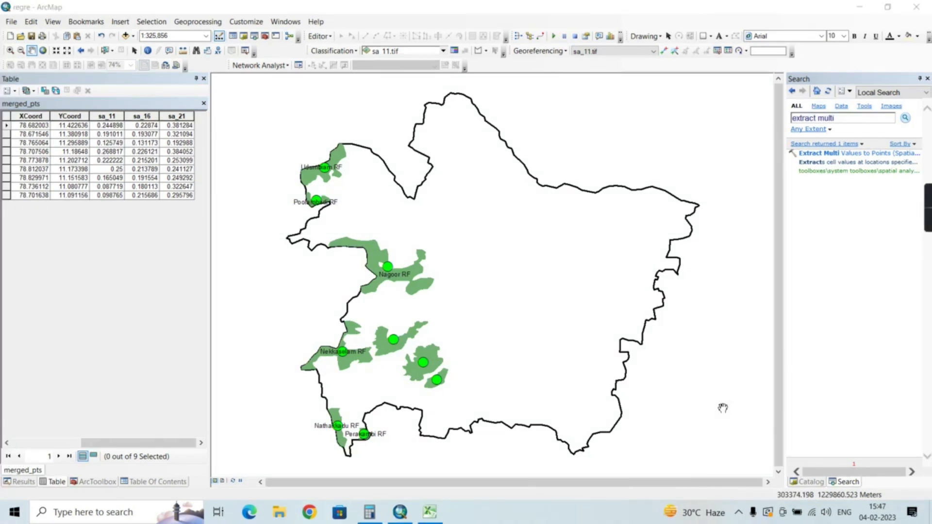
Search the geoprocessing tools for table to excel and open the Table To Excel (Conversion) tool
{"action": "left_click", "coordinate": [843, 118]}
{"action": "key", "text": "BackSpace"}
{"action": "key", "text": "BackSpace"}
{"action": "key", "text": "BackSpace"}
{"action": "key", "text": "BackSpace"}
{"action": "key", "text": "BackSpace"}
{"action": "key", "text": "BackSpace"}
{"action": "key", "text": "BackSpace"}
{"action": "key", "text": "BackSpace"}
{"action": "key", "text": "BackSpace"}
{"action": "key", "text": "BackSpace"}
{"action": "key", "text": "BackSpace"}
{"action": "key", "text": "BackSpace"}
{"action": "key", "text": "BackSpace"}
{"action": "type", "text": "table to ex"}
{"action": "type", "text": "cel"}
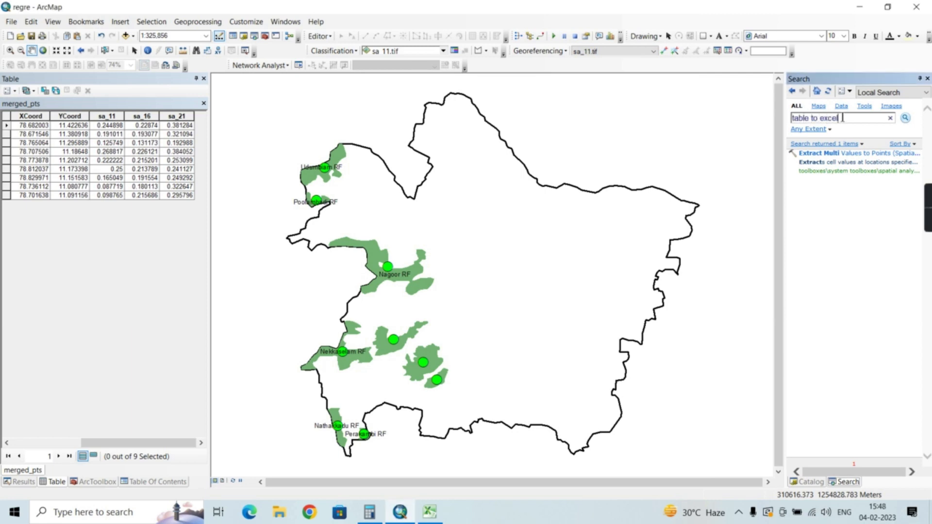
{"action": "key", "text": "Return"}
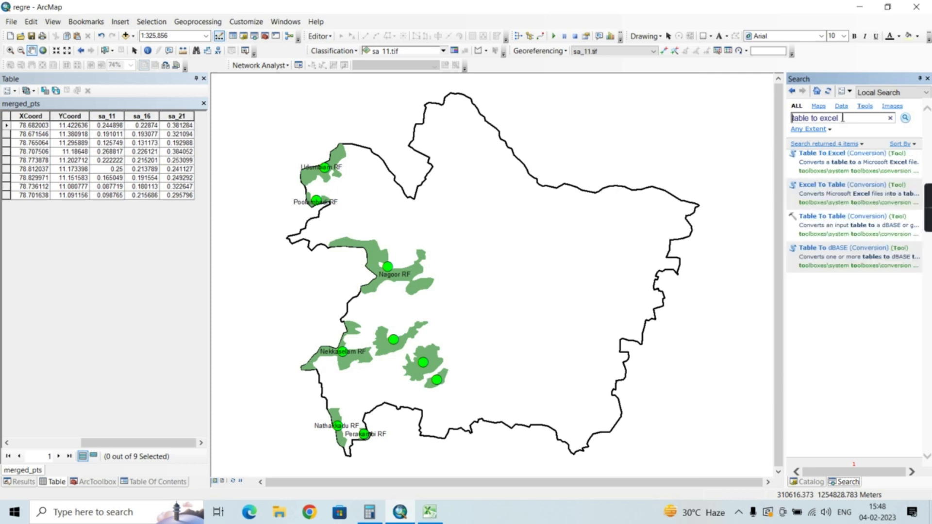
{"action": "left_click", "coordinate": [836, 154]}
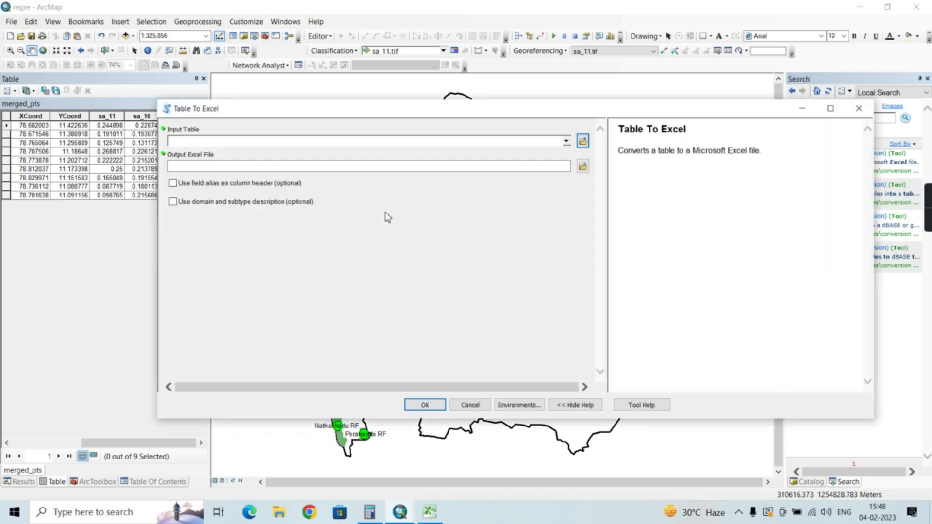
Export the merged_pts table to an Excel file named merge.xls in the E:\ndvi\points folder
{"action": "left_click", "coordinate": [566, 141]}
{"action": "left_click", "coordinate": [223, 153]}
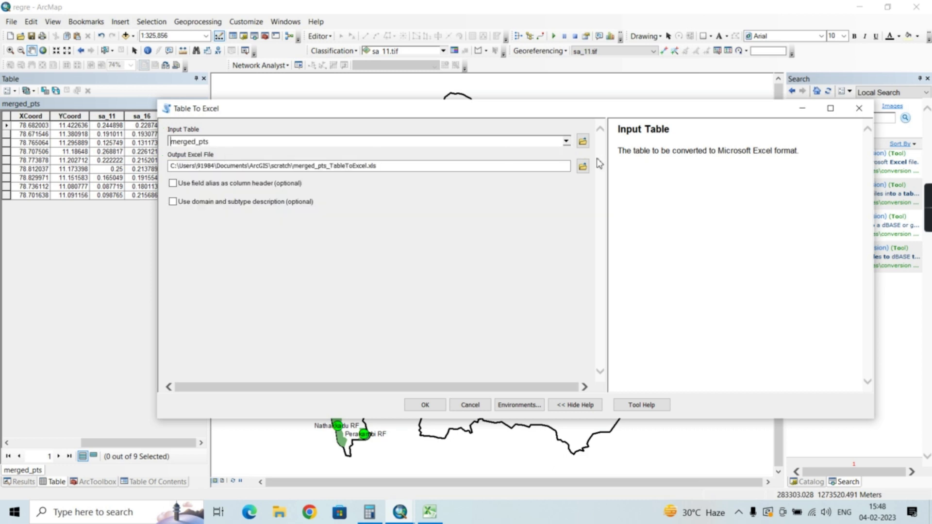
{"action": "left_click", "coordinate": [578, 167]}
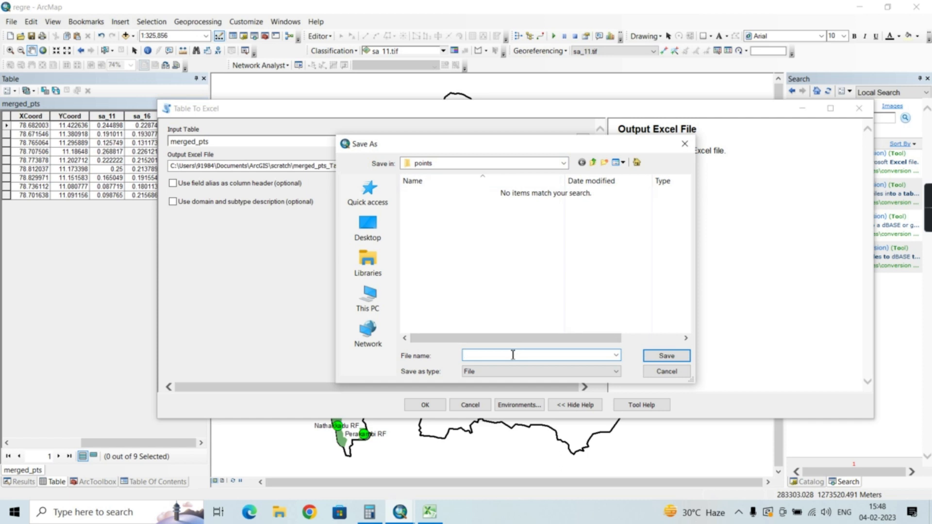
{"action": "type", "text": "merge"}
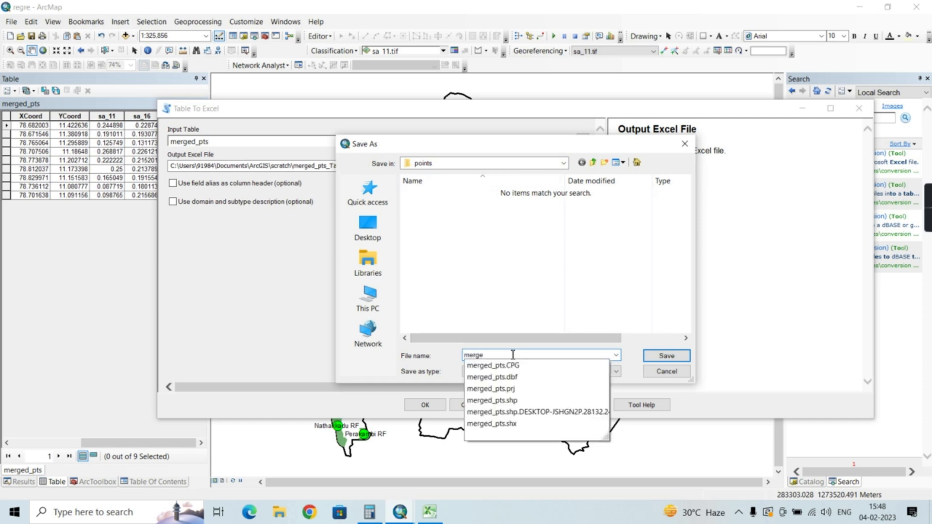
{"action": "key", "text": "Return"}
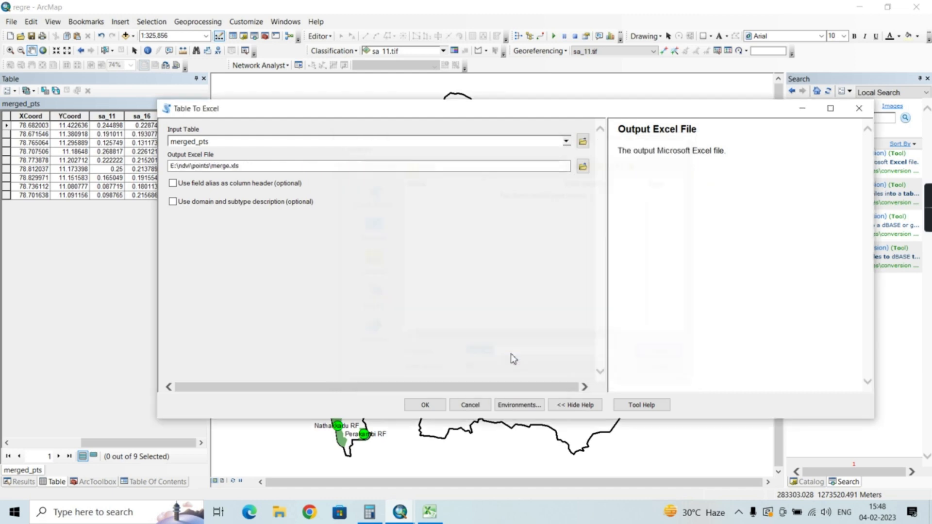
{"action": "left_click", "coordinate": [421, 403]}
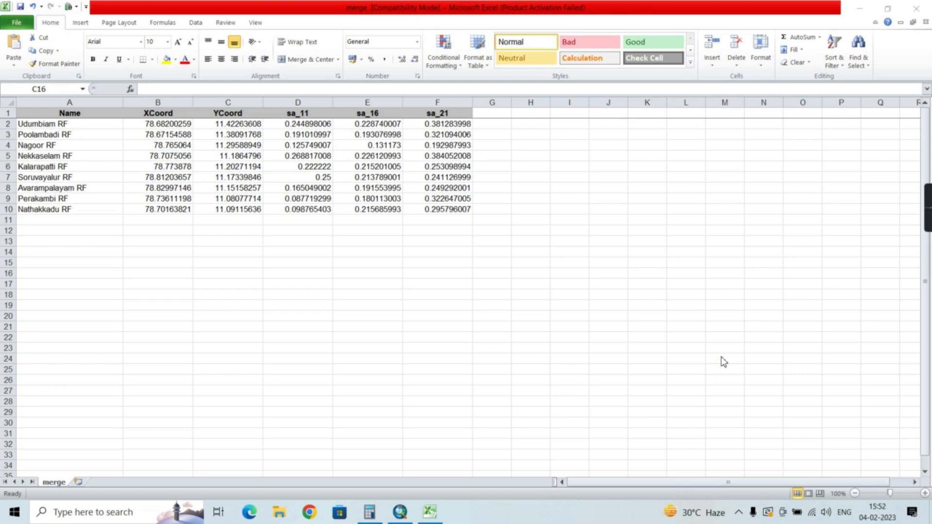
In the merge workbook in Excel, insert an empty markers-only scatter chart and place it below the data table
{"action": "left_click", "coordinate": [76, 24]}
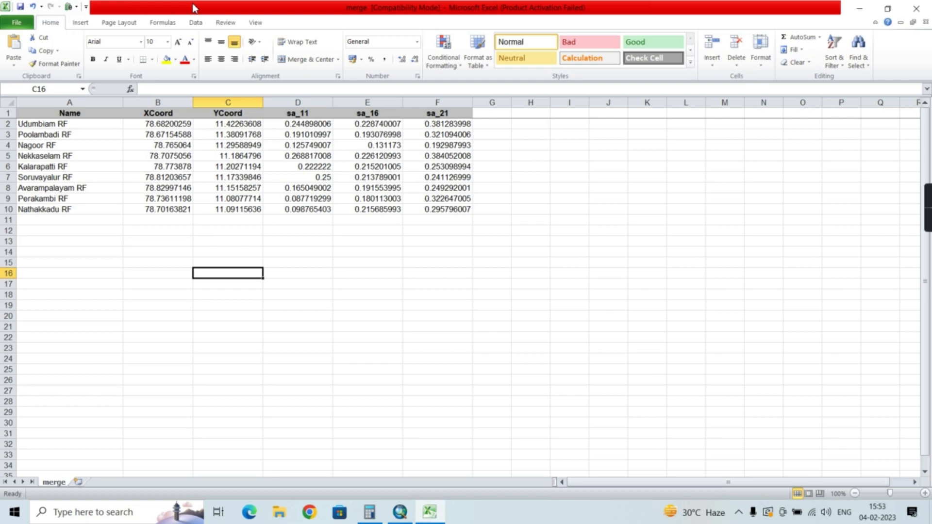
{"action": "left_click", "coordinate": [83, 23]}
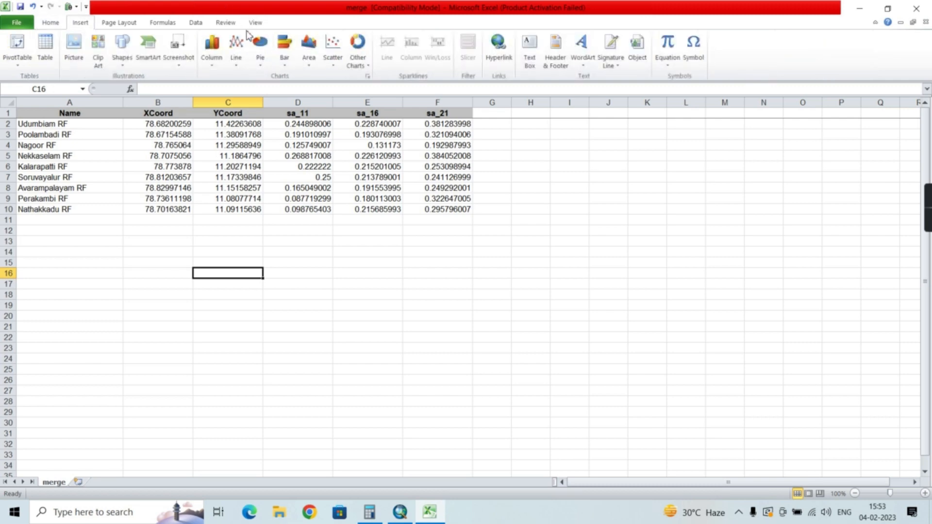
{"action": "left_click", "coordinate": [337, 46]}
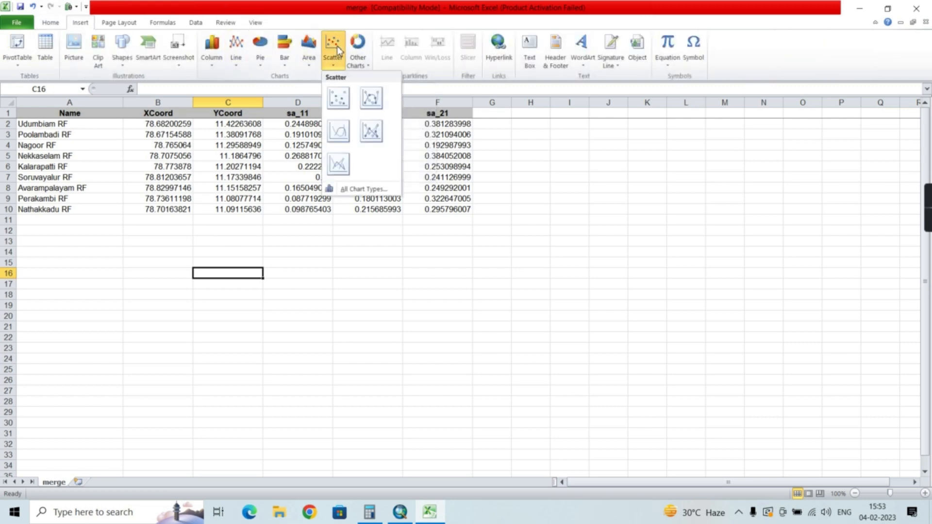
{"action": "left_click", "coordinate": [339, 101]}
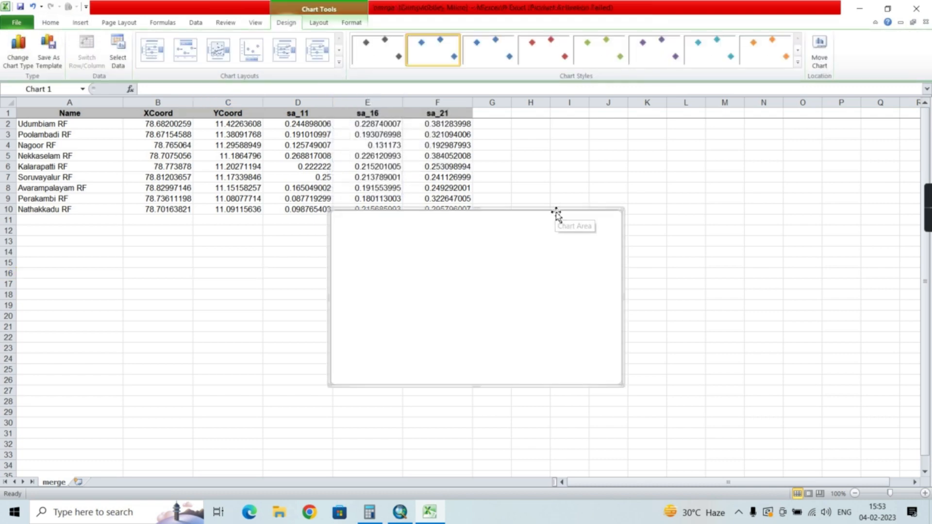
{"action": "left_click_drag", "start_coordinate": [556, 212], "coordinate": [564, 255]}
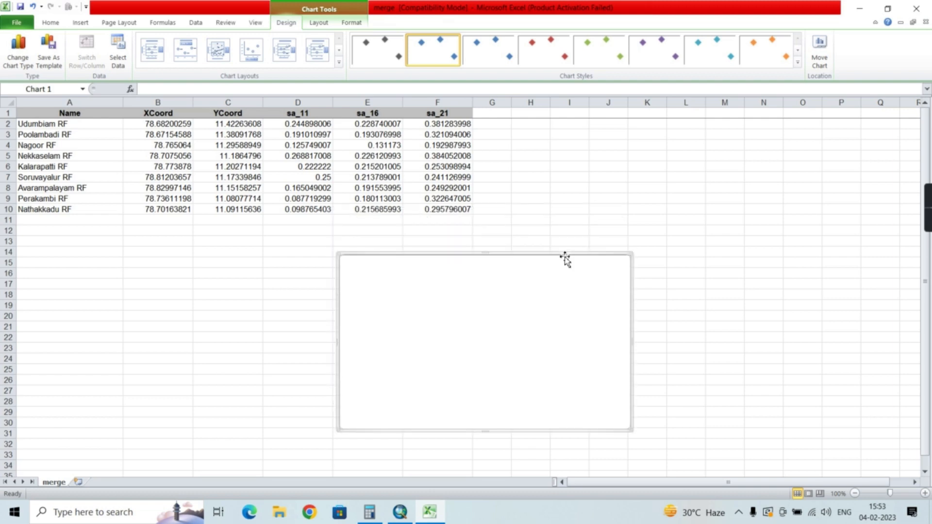
Set the empty scatter chart's data range to merge!$D$1:$F$2, covering the sa_11, sa_16 and sa_21 values of Udumbiam RF
{"action": "right_click", "coordinate": [488, 306]}
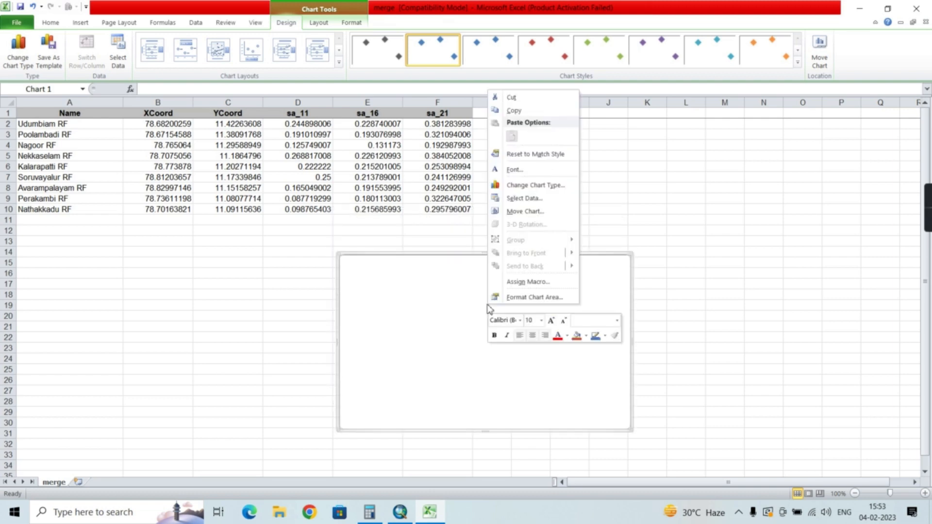
{"action": "left_click", "coordinate": [522, 200]}
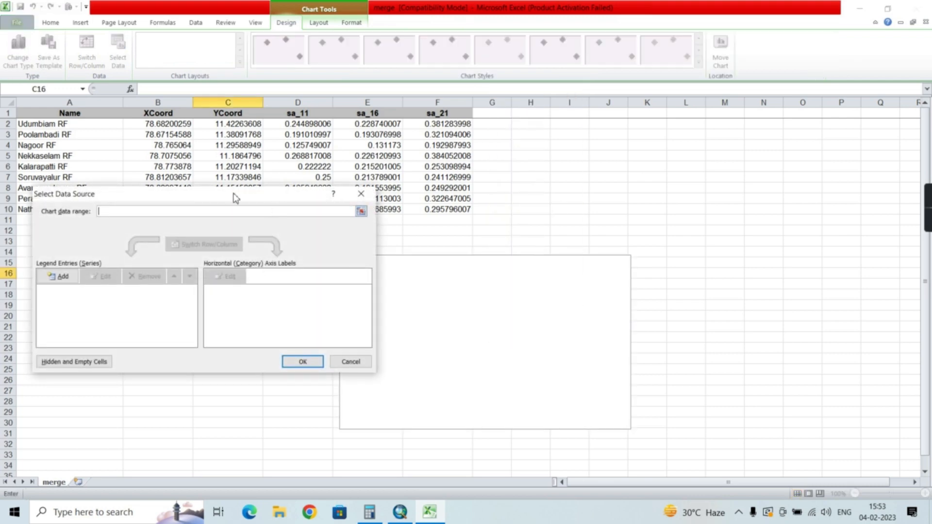
{"action": "left_click_drag", "start_coordinate": [222, 196], "coordinate": [488, 264]}
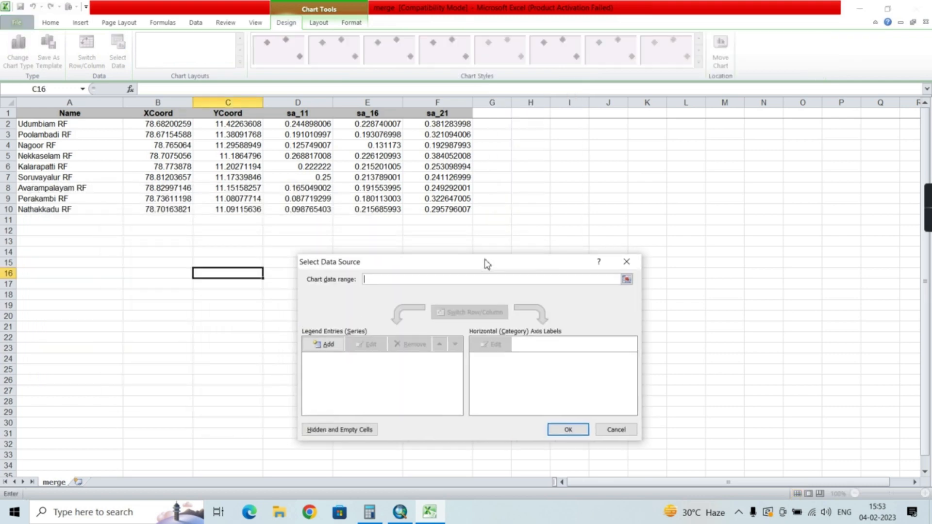
{"action": "left_click_drag", "start_coordinate": [487, 264], "coordinate": [634, 229]}
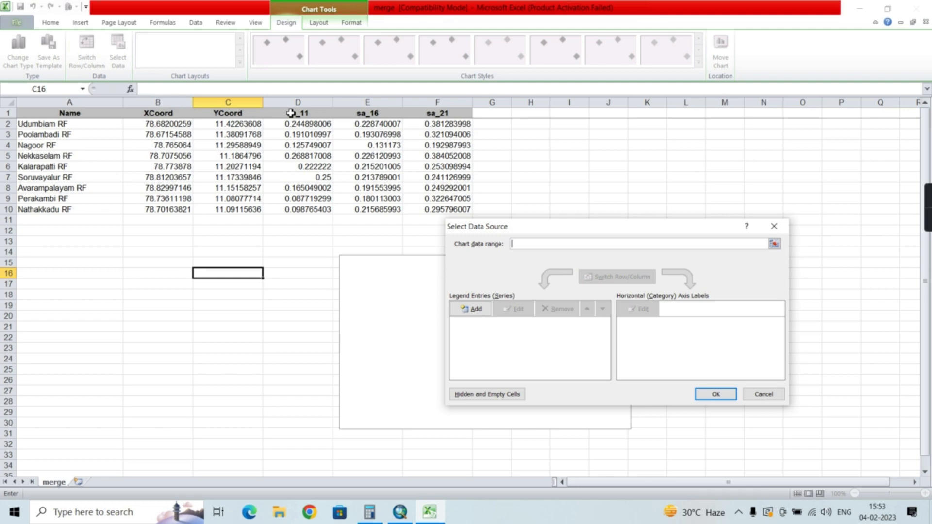
{"action": "left_click_drag", "start_coordinate": [291, 113], "coordinate": [438, 124]}
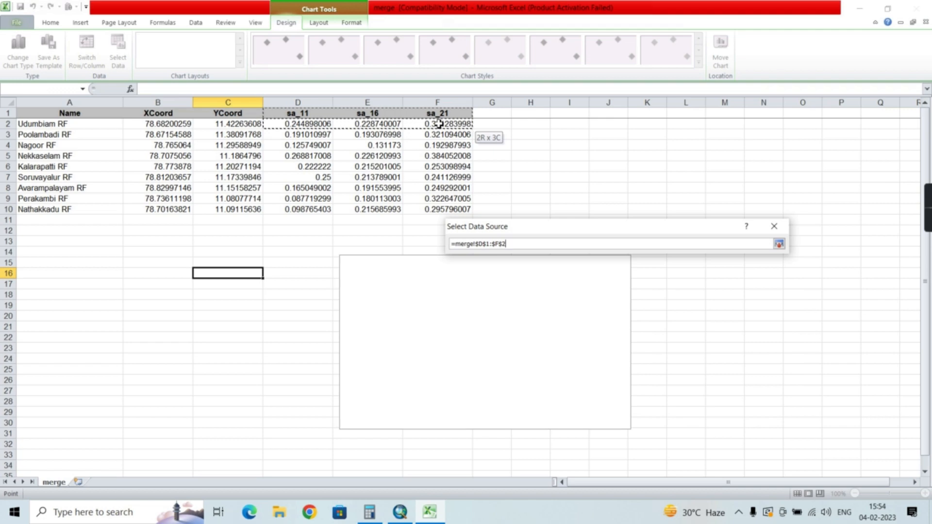
{"action": "key", "text": "Return"}
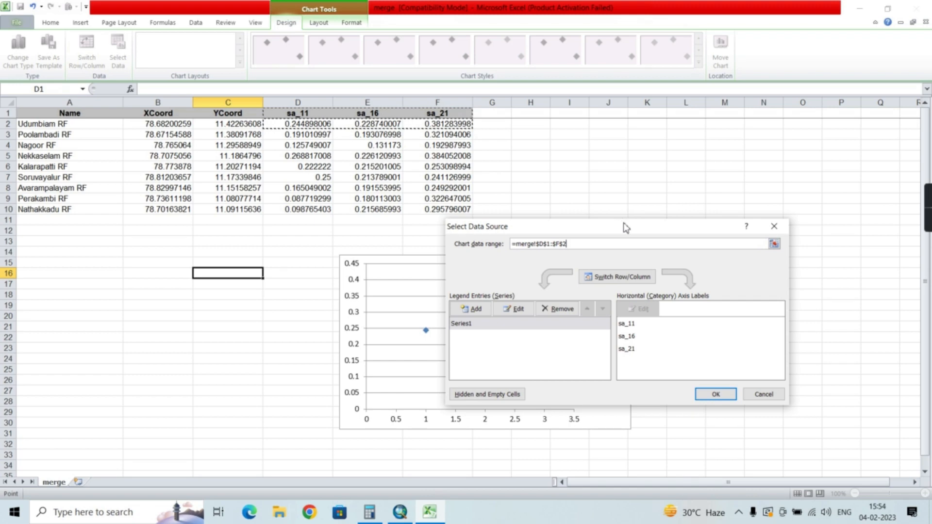
{"action": "left_click_drag", "start_coordinate": [624, 223], "coordinate": [649, 124]}
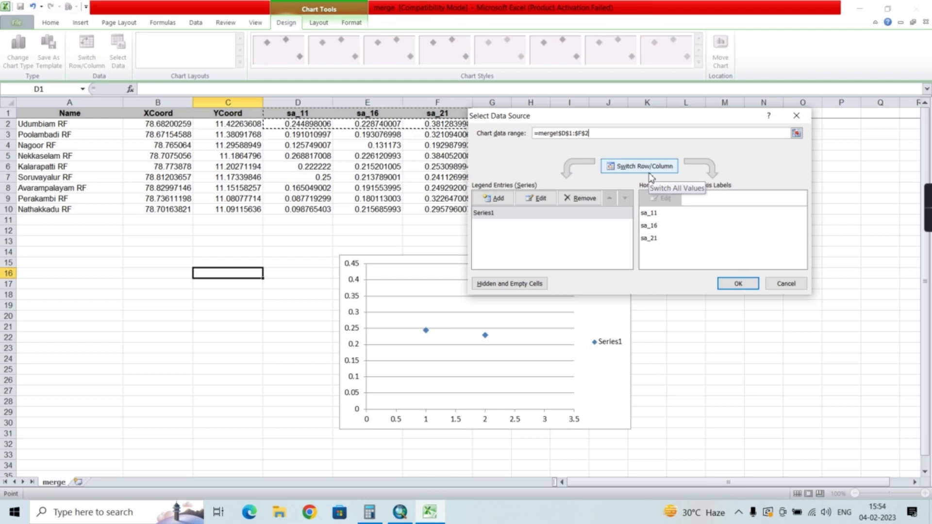
{"action": "left_click", "coordinate": [738, 283]}
Set a fixed maximum of 4 for the chart's horizontal axis
{"action": "left_click", "coordinate": [456, 421]}
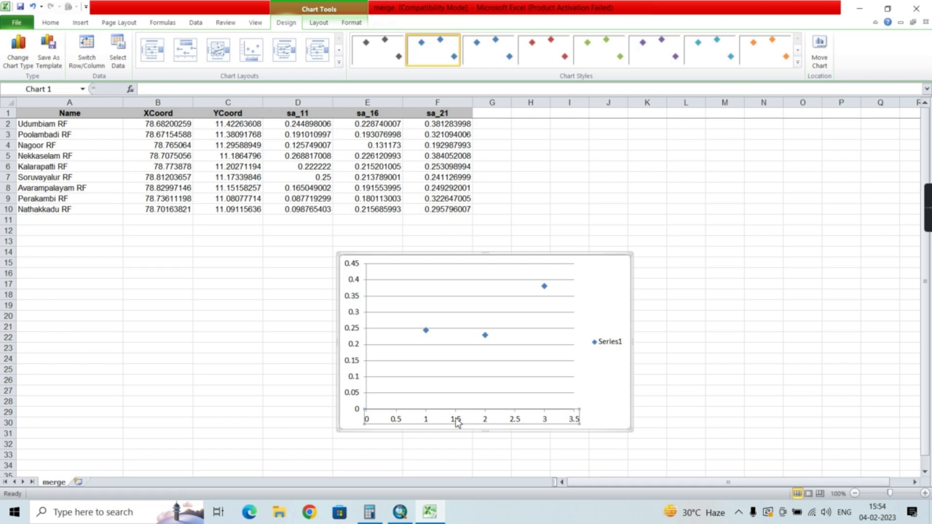
{"action": "double_click", "coordinate": [456, 421]}
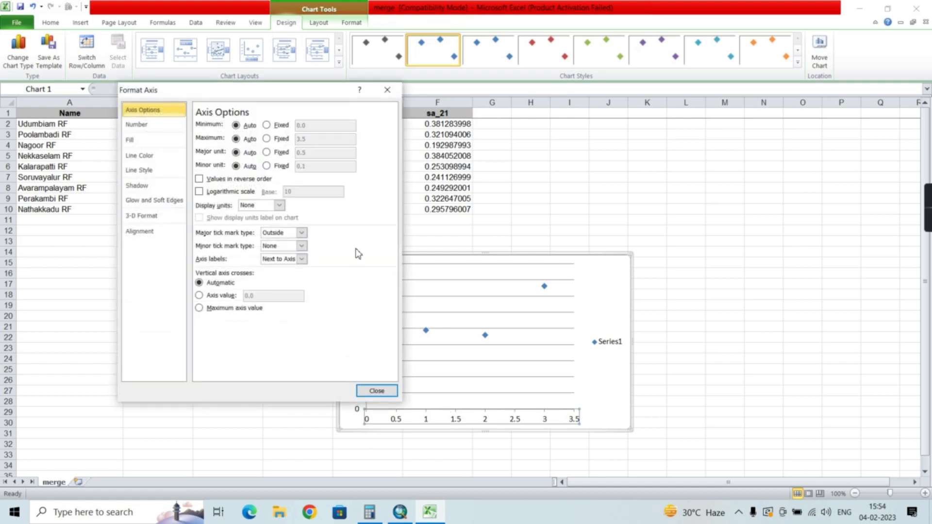
{"action": "left_click_drag", "start_coordinate": [275, 95], "coordinate": [672, 90]}
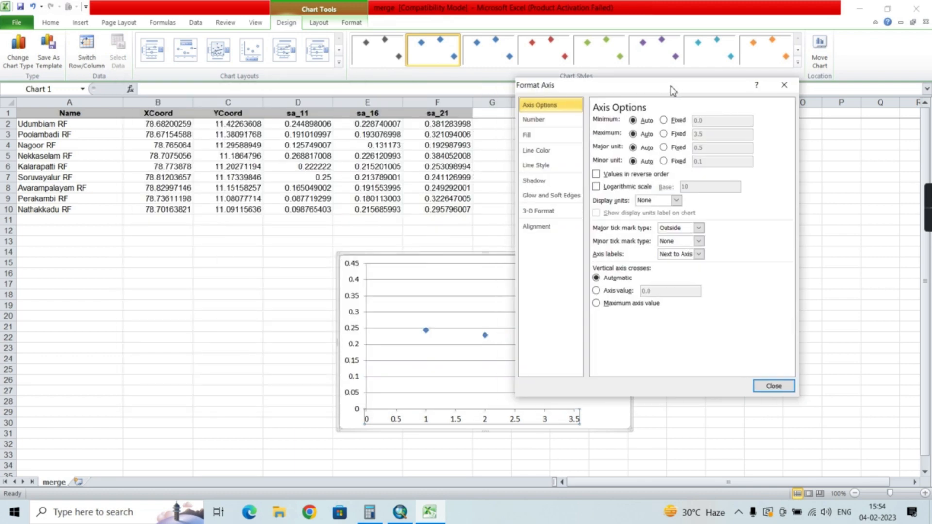
{"action": "left_click", "coordinate": [664, 134]}
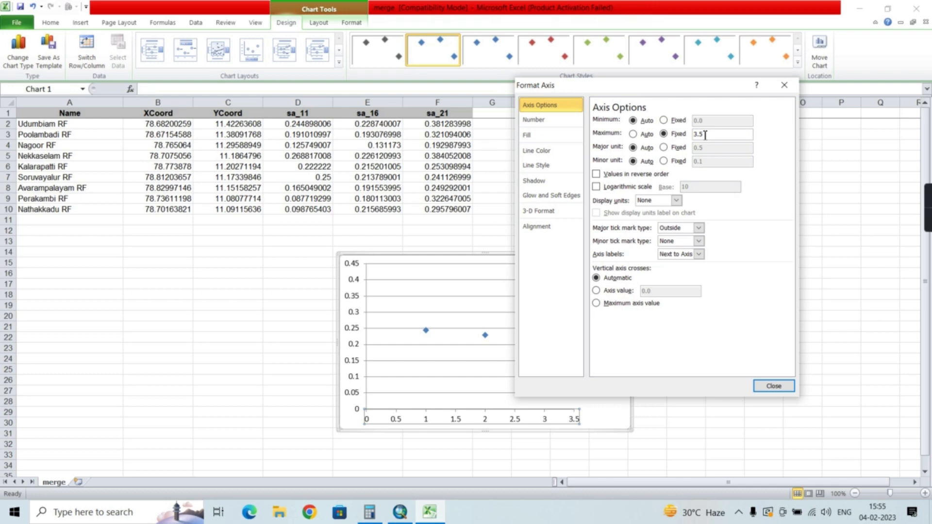
{"action": "key", "text": "BackSpace"}
{"action": "key", "text": "BackSpace"}
{"action": "key", "text": "BackSpace"}
{"action": "type", "text": "4"}
Set a fixed major unit of 1 for the chart's horizontal axis and close the axis formatting
{"action": "left_click", "coordinate": [663, 148]}
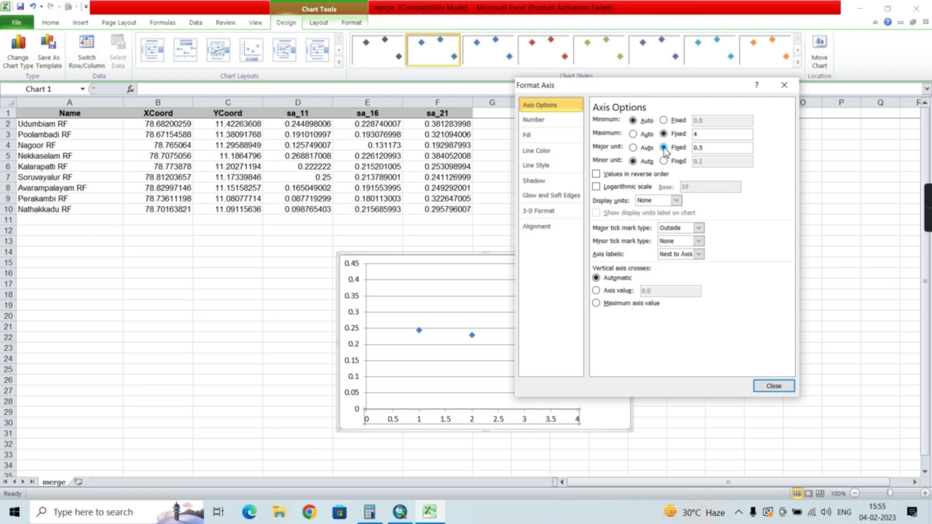
{"action": "left_click", "coordinate": [703, 147]}
{"action": "key", "text": "BackSpace"}
{"action": "key", "text": "BackSpace"}
{"action": "key", "text": "BackSpace"}
{"action": "type", "text": "1"}
{"action": "left_click", "coordinate": [764, 388]}
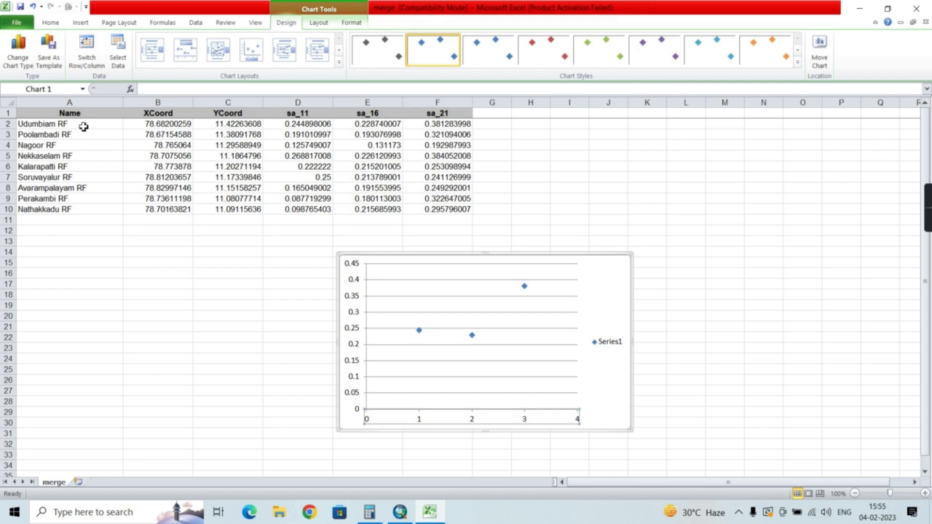
Apply the chart layout that adds a title, axis titles and a linear trendline with its equation and R² value
{"action": "left_click", "coordinate": [477, 297]}
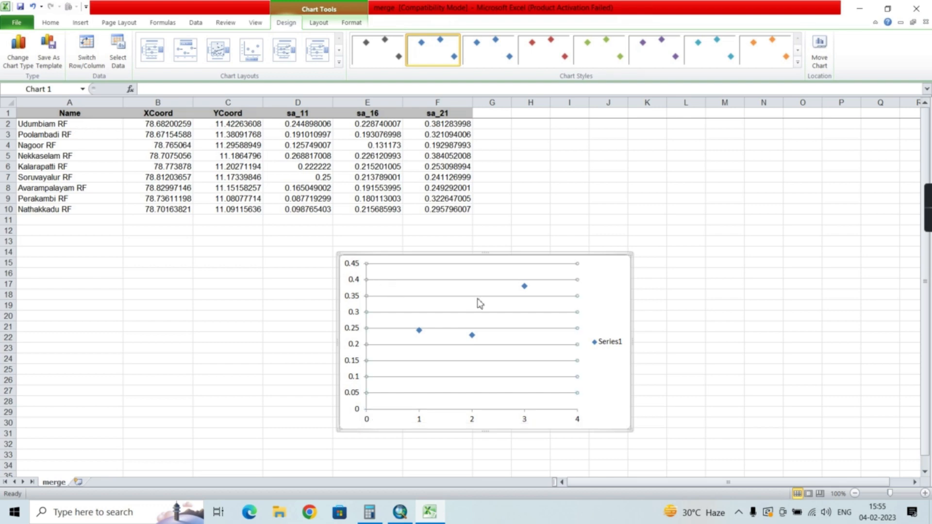
{"action": "left_click", "coordinate": [618, 286]}
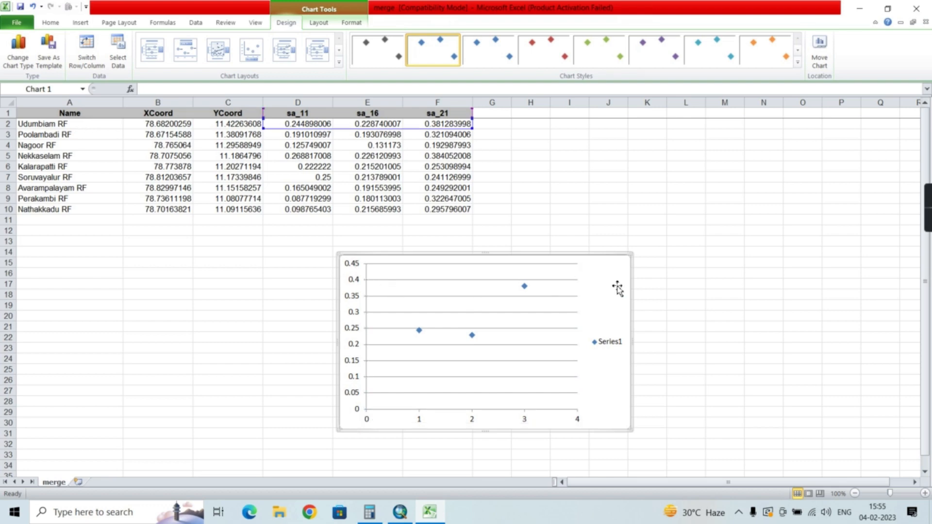
{"action": "left_click", "coordinate": [341, 52]}
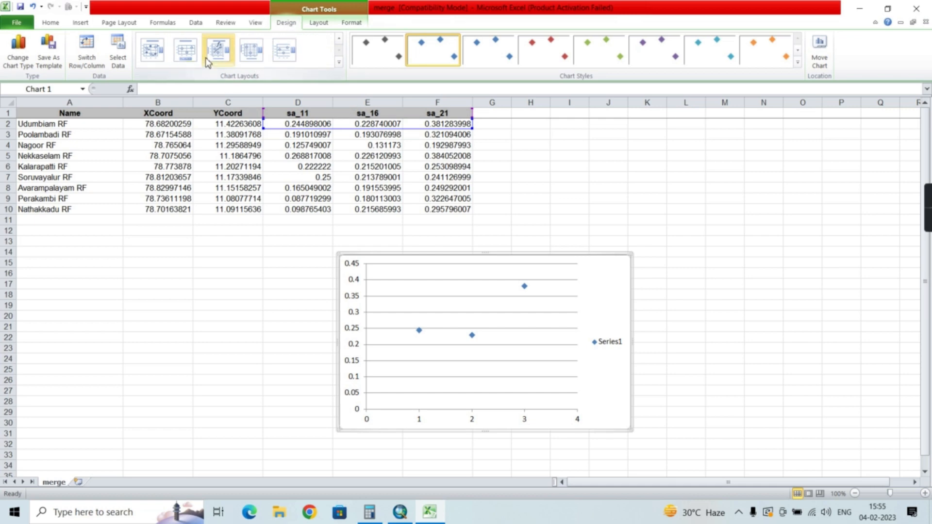
{"action": "left_click", "coordinate": [219, 50]}
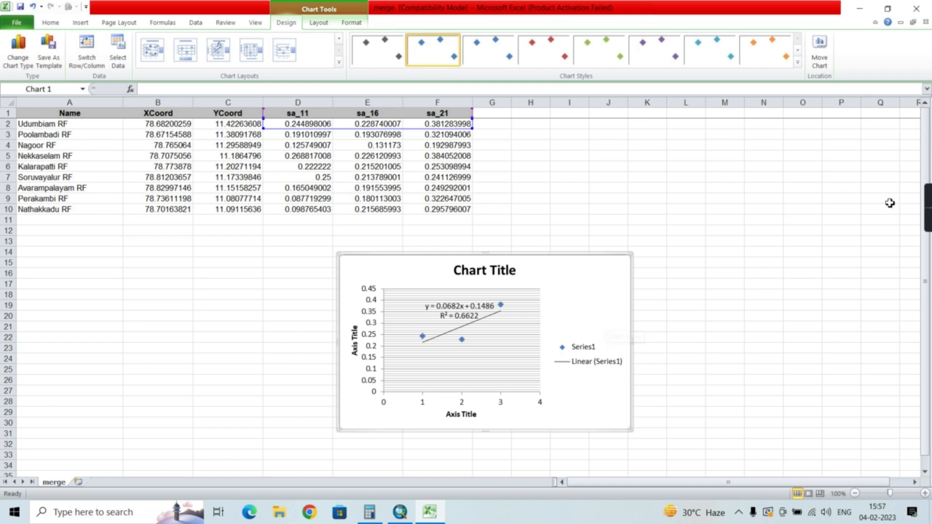
{"action": "left_click", "coordinate": [928, 217]}
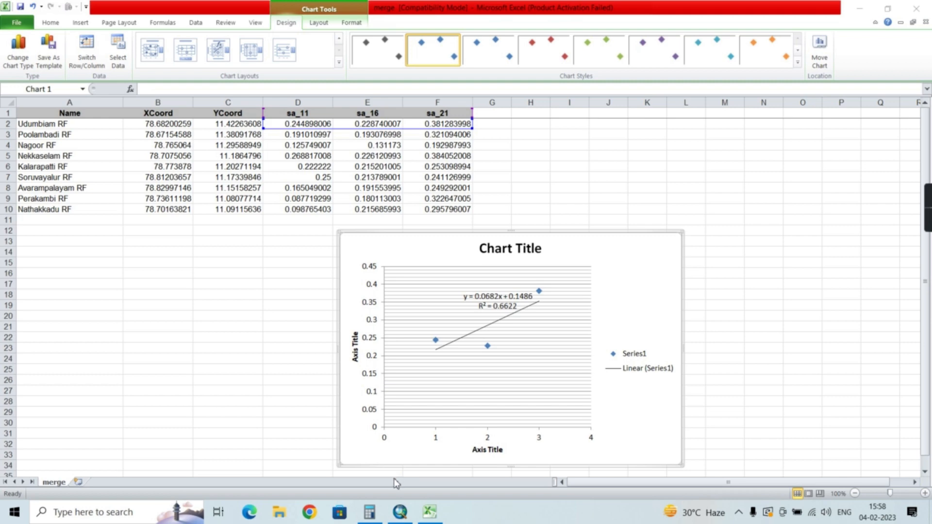
Switch to Calculator to compute 0.0682 × 4 + 0.1486, and enter the result 0.4214 in cell G2 of the merge workbook
{"action": "left_click", "coordinate": [372, 512]}
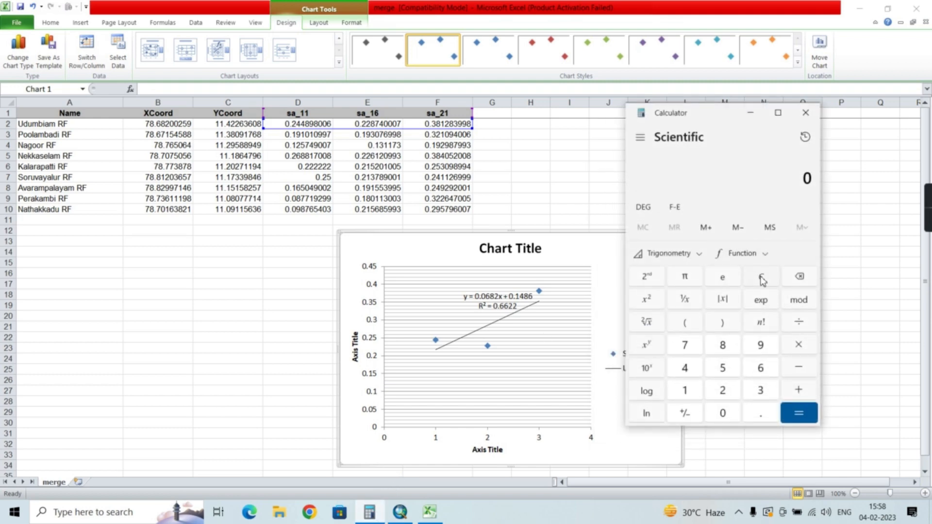
{"action": "type", "text": ".068"}
{"action": "type", "text": "2"}
{"action": "type", "text": "*"}
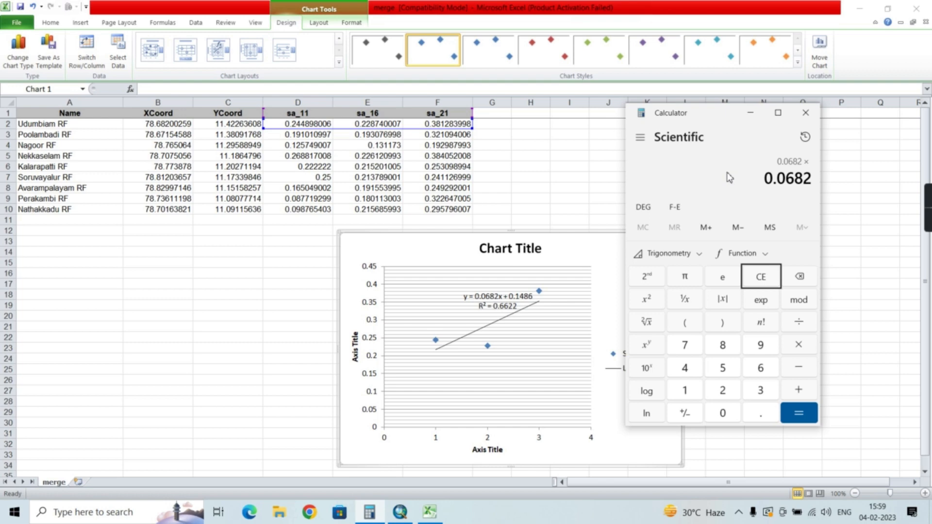
{"action": "type", "text": "4"}
{"action": "key", "text": "Return"}
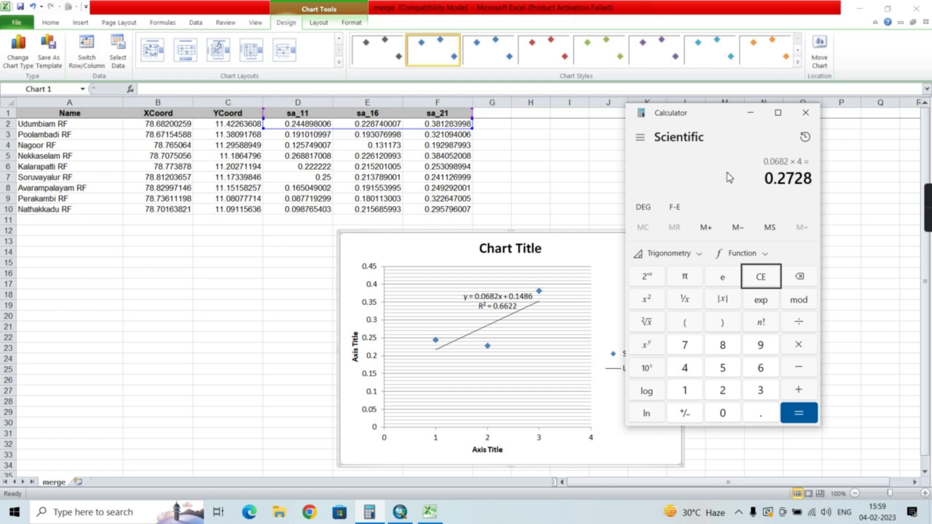
{"action": "type", "text": "+0.14"}
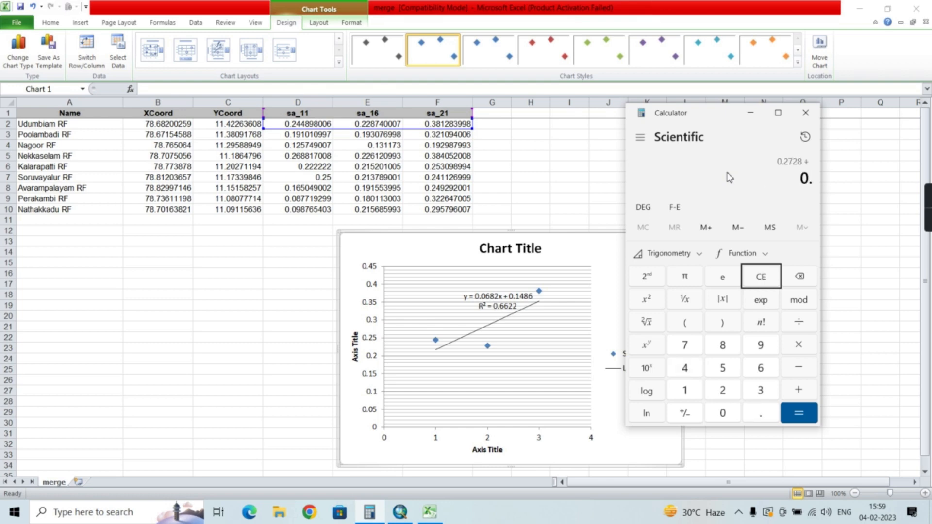
{"action": "type", "text": "86"}
{"action": "key", "text": "Return"}
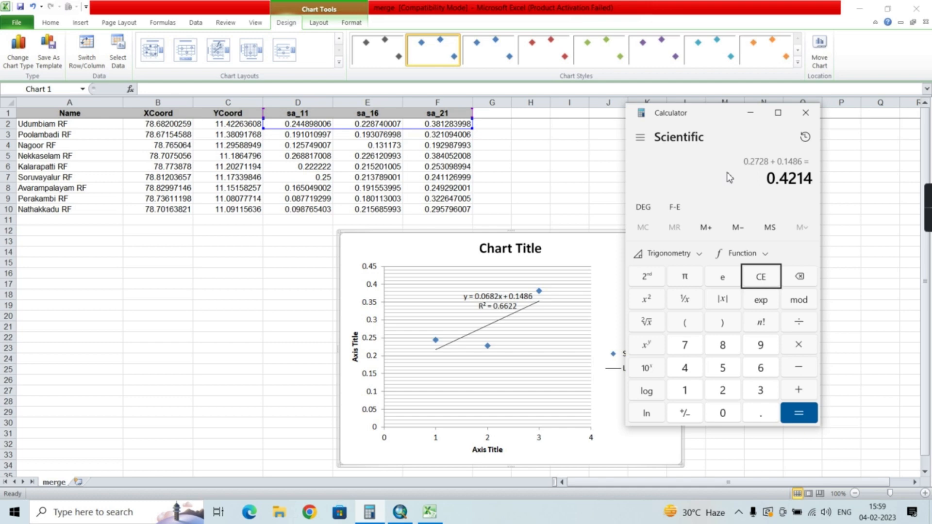
{"action": "left_click", "coordinate": [495, 126]}
{"action": "type", "text": "0.4214"}
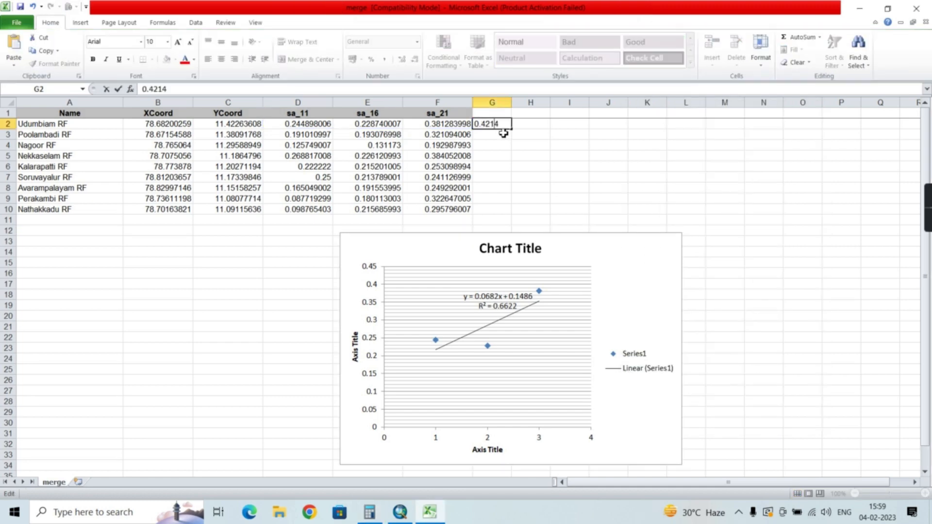
Change the chart's data range to merge!$D$1:$F$1,merge!$D$3:$F$3 to plot the Poolambadi RF values
{"action": "right_click", "coordinate": [528, 334]}
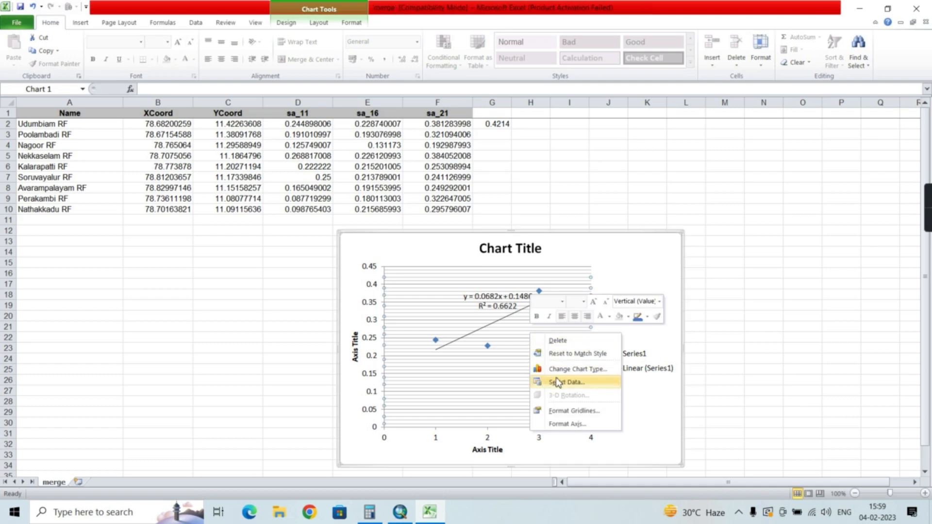
{"action": "left_click", "coordinate": [558, 382]}
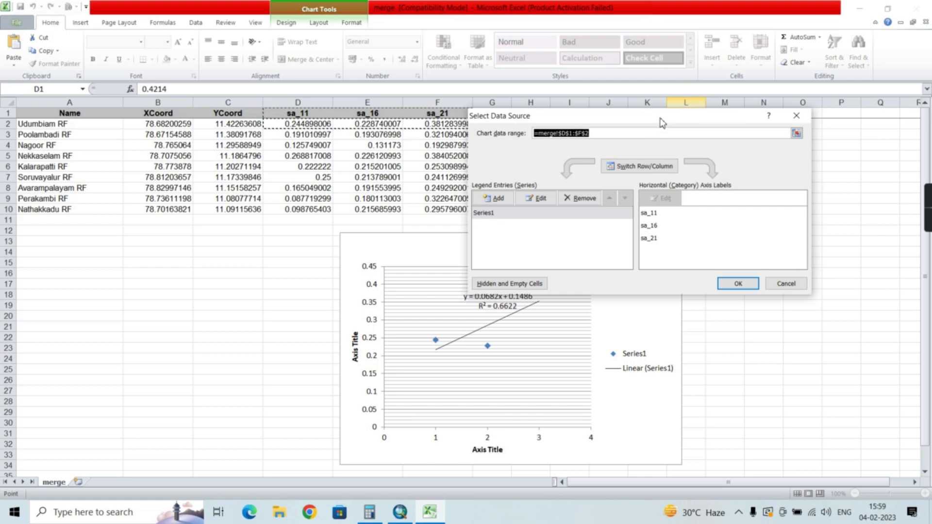
{"action": "left_click_drag", "start_coordinate": [662, 120], "coordinate": [641, 269]}
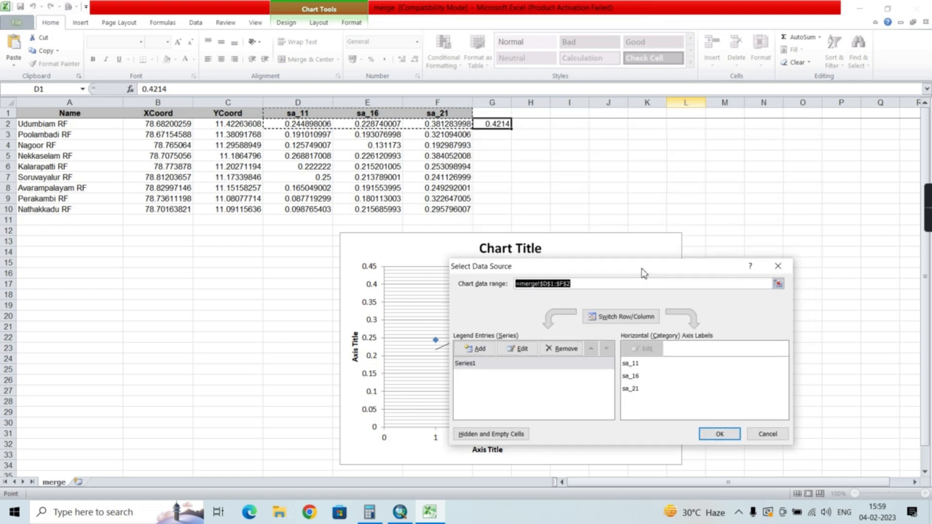
{"action": "left_click", "coordinate": [292, 117]}
{"action": "left_click_drag", "start_coordinate": [291, 117], "coordinate": [451, 116]}
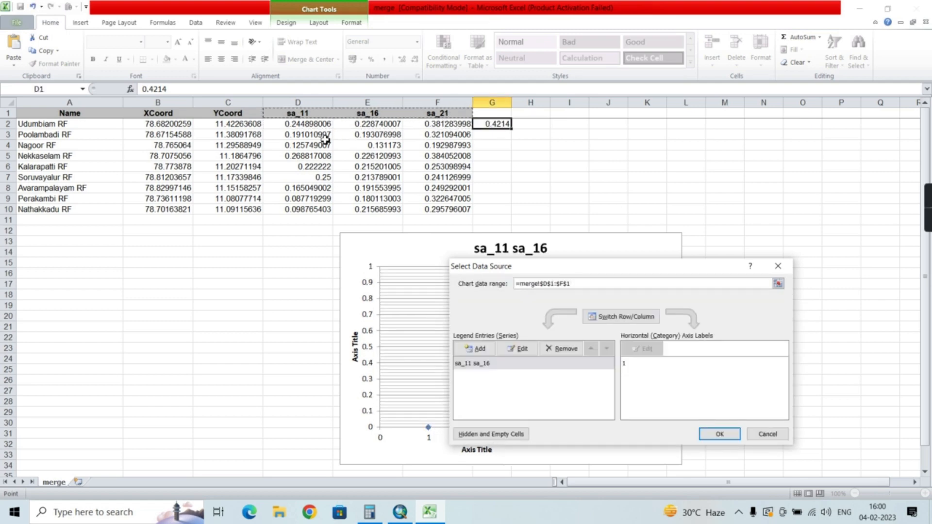
{"action": "left_click_drag", "start_coordinate": [295, 136], "coordinate": [446, 138]}
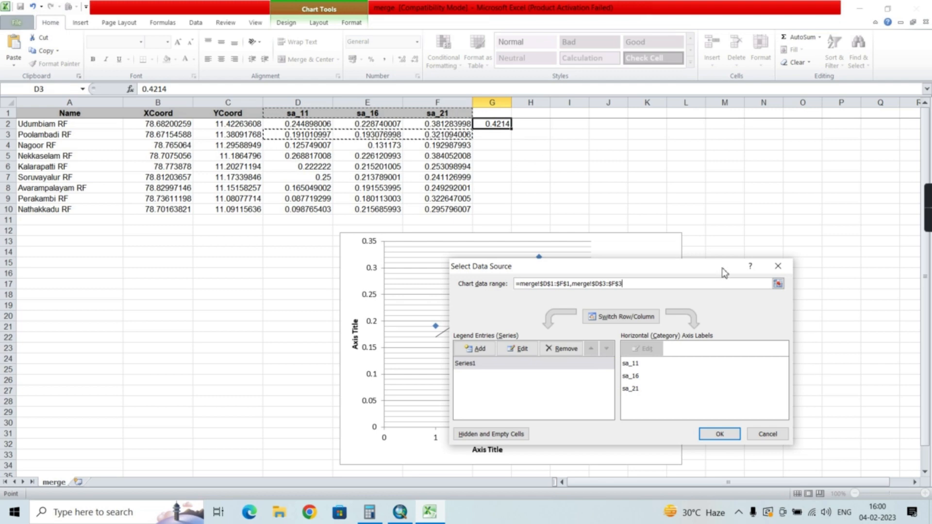
{"action": "left_click_drag", "start_coordinate": [719, 273], "coordinate": [413, 306]}
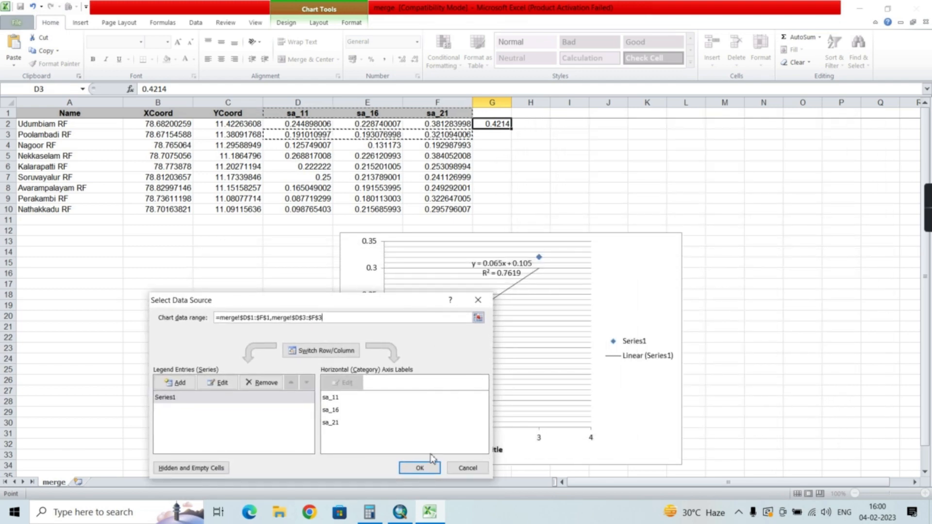
{"action": "left_click", "coordinate": [427, 469]}
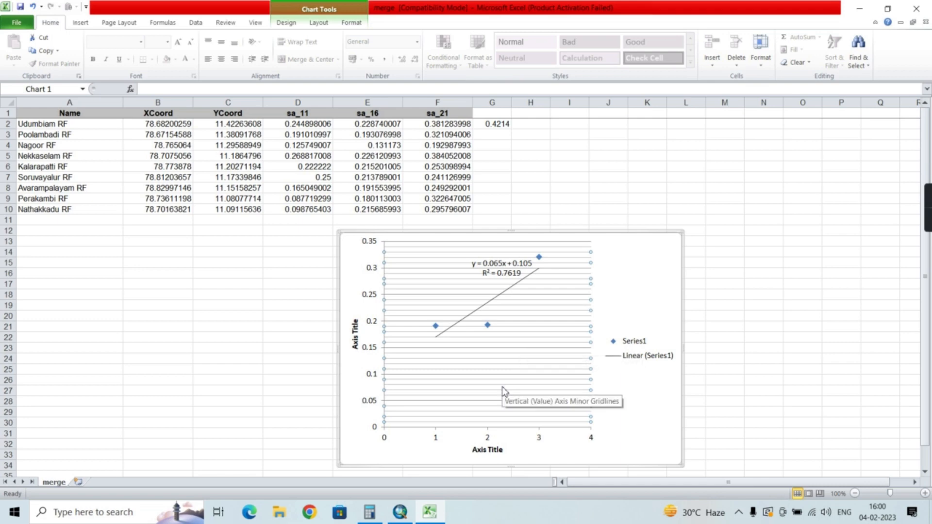
Switch to Calculator to compute 0.065 × 4 + 0.105, and return to the merge workbook to select cell G3 for Poolambadi RF
{"action": "left_click", "coordinate": [369, 512]}
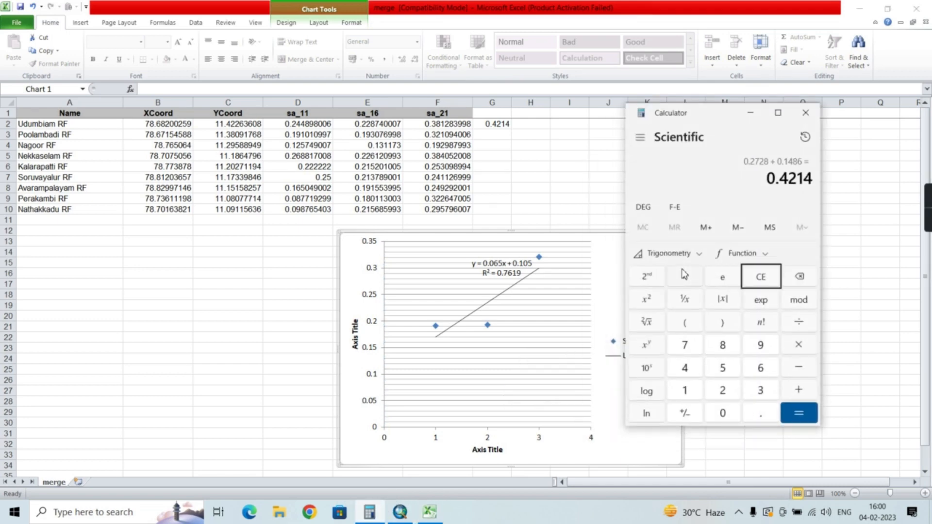
{"action": "left_click", "coordinate": [763, 281]}
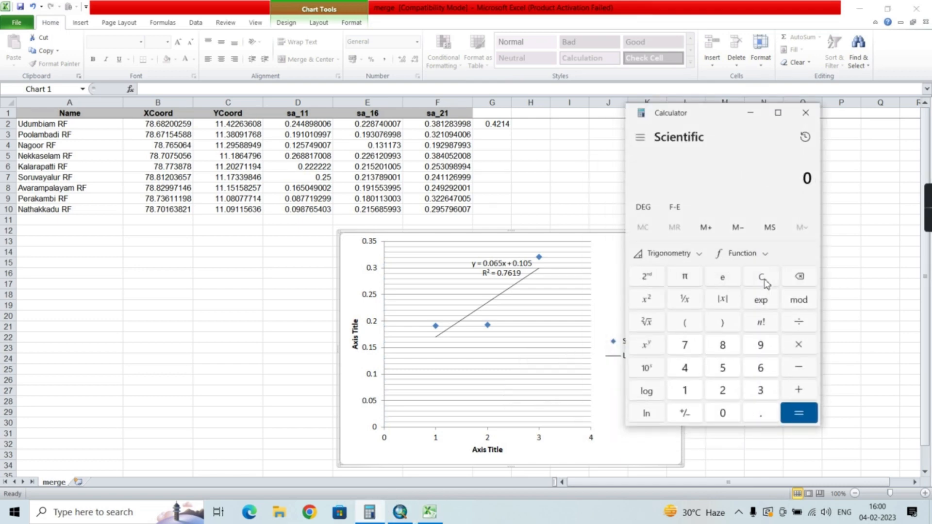
{"action": "type", "text": "0.065"}
{"action": "type", "text": "*4"}
{"action": "key", "text": "Return"}
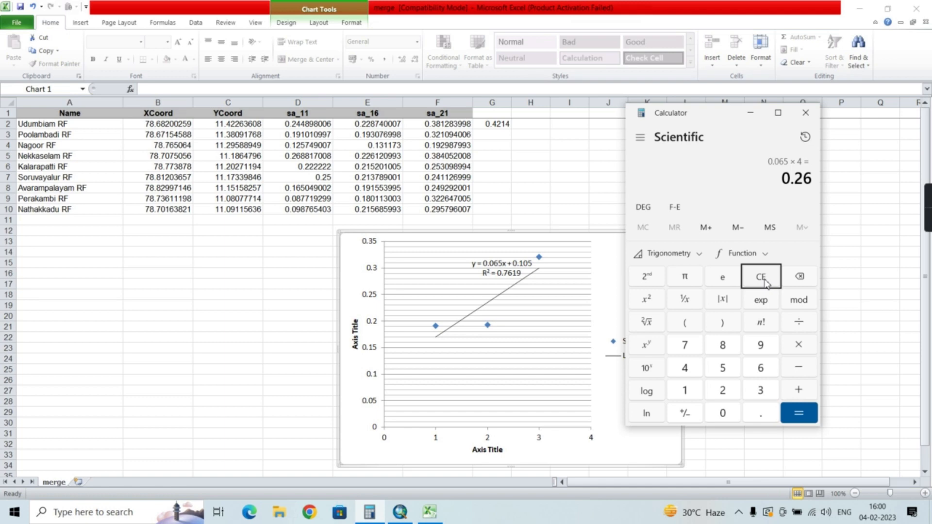
{"action": "type", "text": "+ 0.105"}
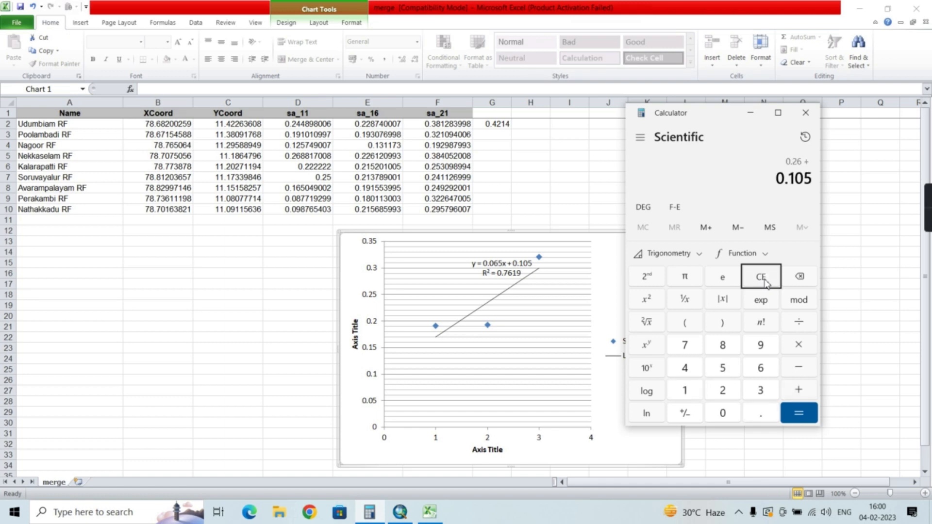
{"action": "key", "text": "Return"}
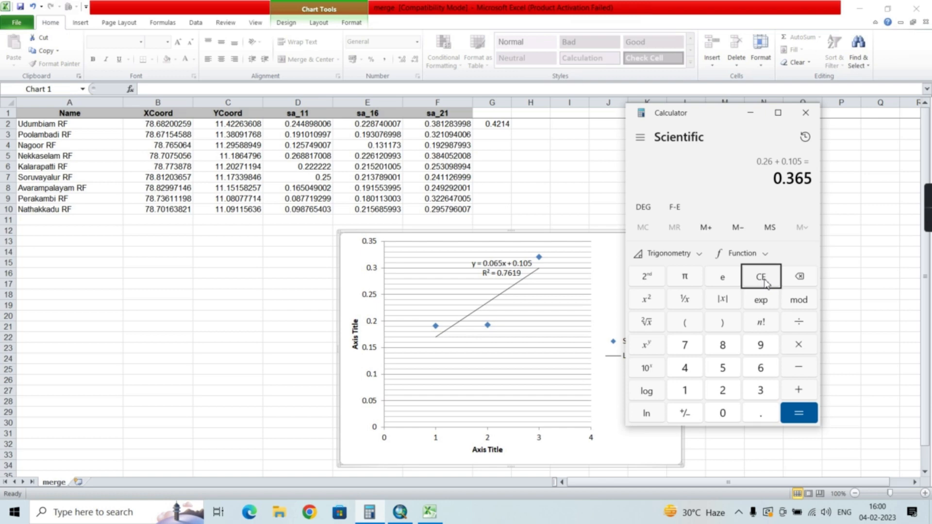
{"action": "left_click", "coordinate": [758, 114]}
{"action": "left_click", "coordinate": [500, 137]}
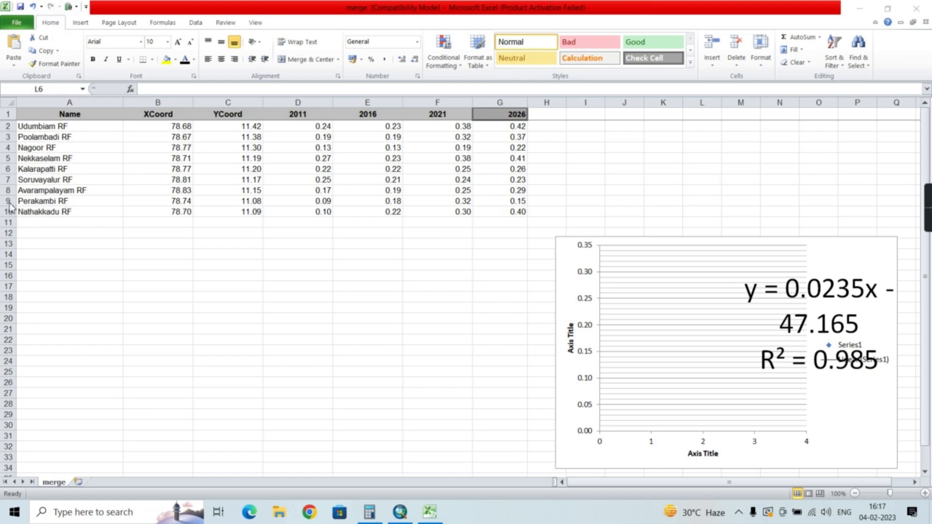
Select the entire Perakambi RF row in the merge sheet to review its 2011 to 2026 values
{"action": "left_click", "coordinate": [10, 203]}
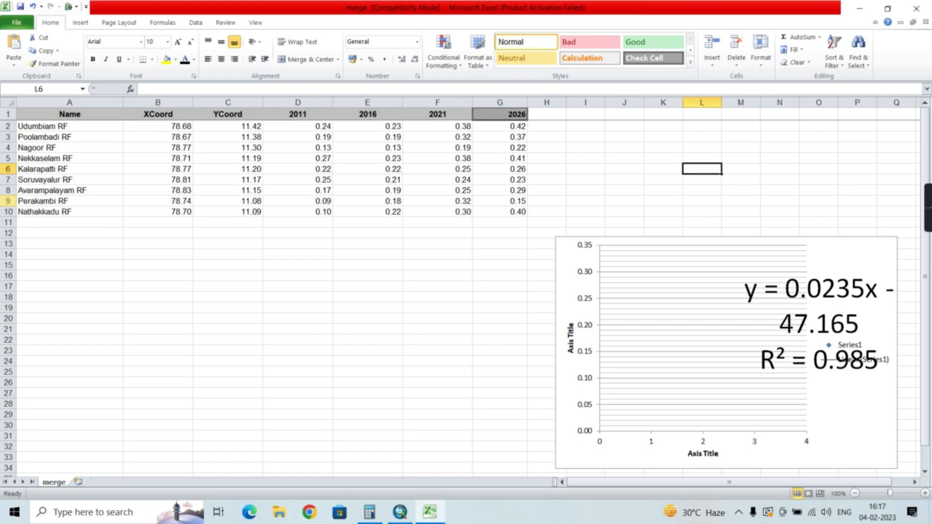
{"action": "left_click", "coordinate": [9, 201]}
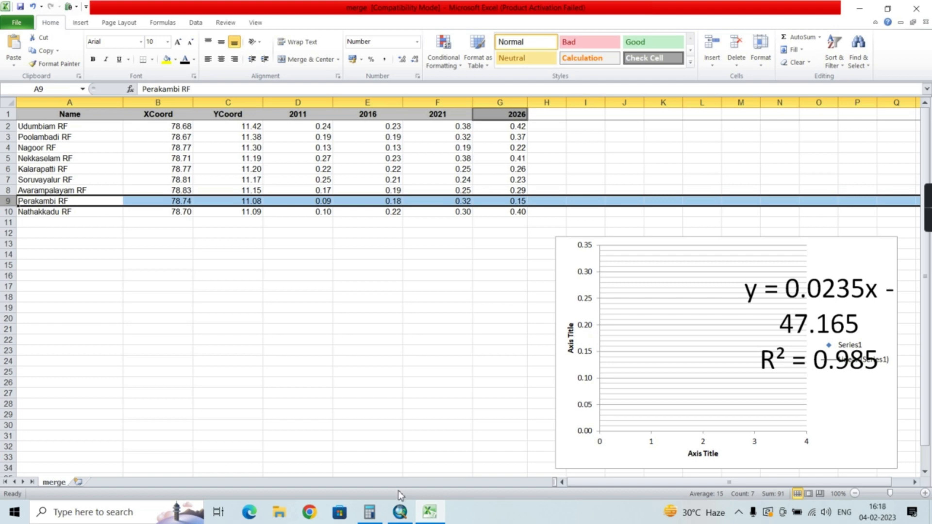
Switch to ArcMap, show the layer list and hide the perambalur boundary layer to reveal the raster beneath
{"action": "left_click", "coordinate": [399, 512]}
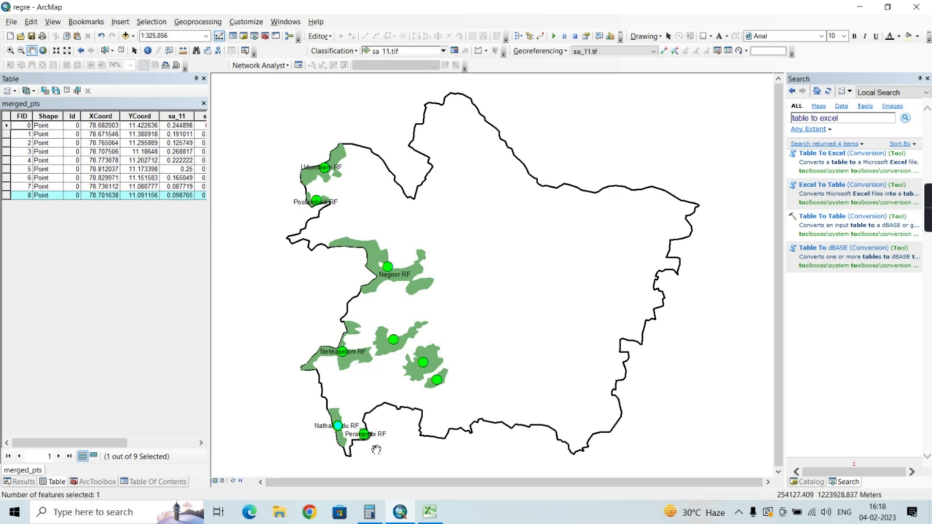
{"action": "left_click", "coordinate": [153, 482]}
{"action": "left_click", "coordinate": [25, 238]}
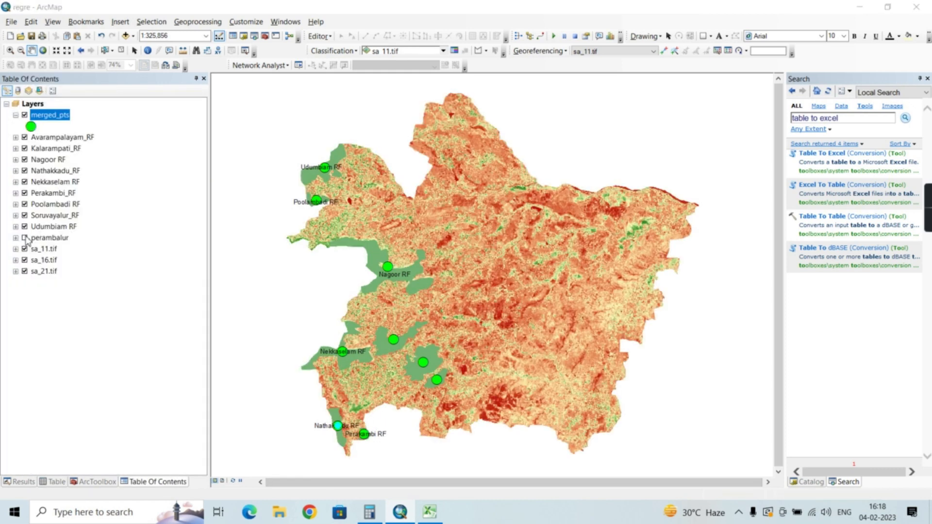